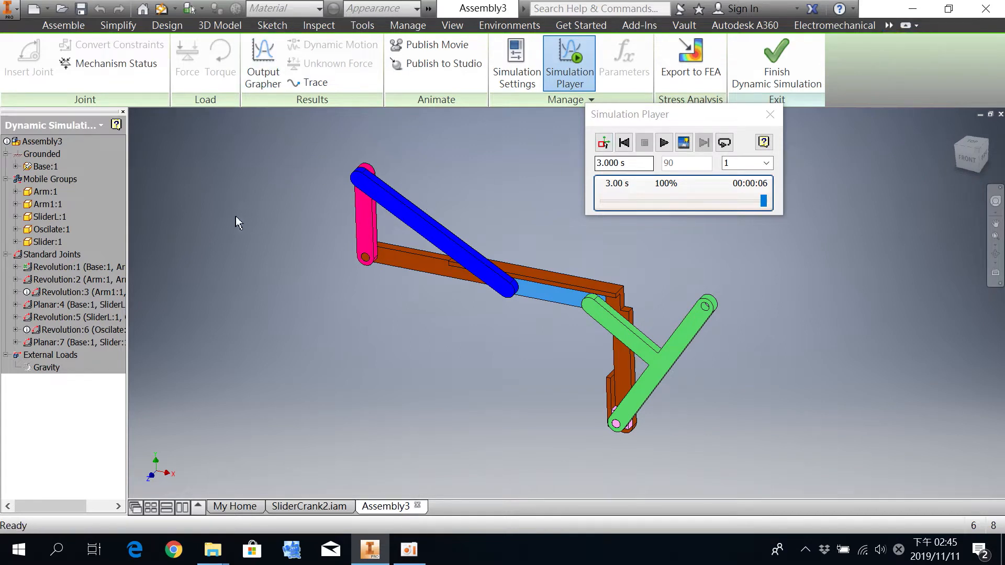
- Open the Output Grapher, place it beside the model, enlarge it, and widen its results tree and time table
left_click(269, 79)
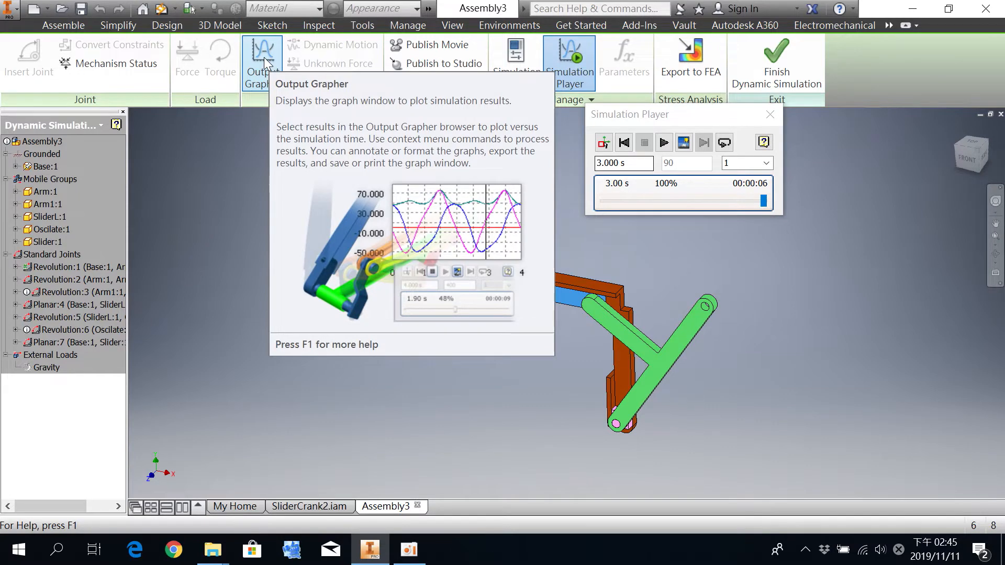
left_click(264, 59)
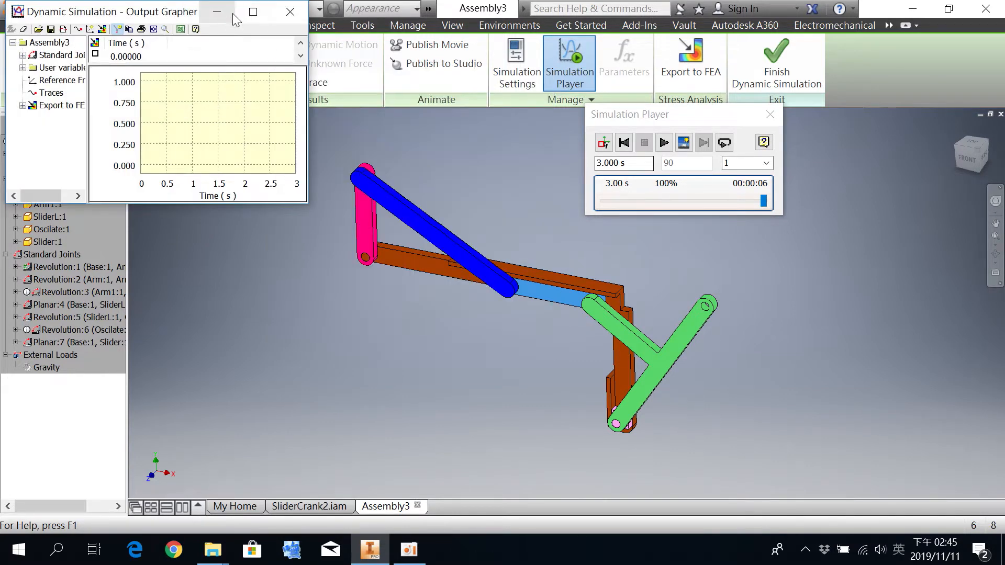
left_click_drag(166, 11, 691, 159)
middle_click_drag(418, 346, 211, 325)
left_click_drag(675, 163, 657, 130)
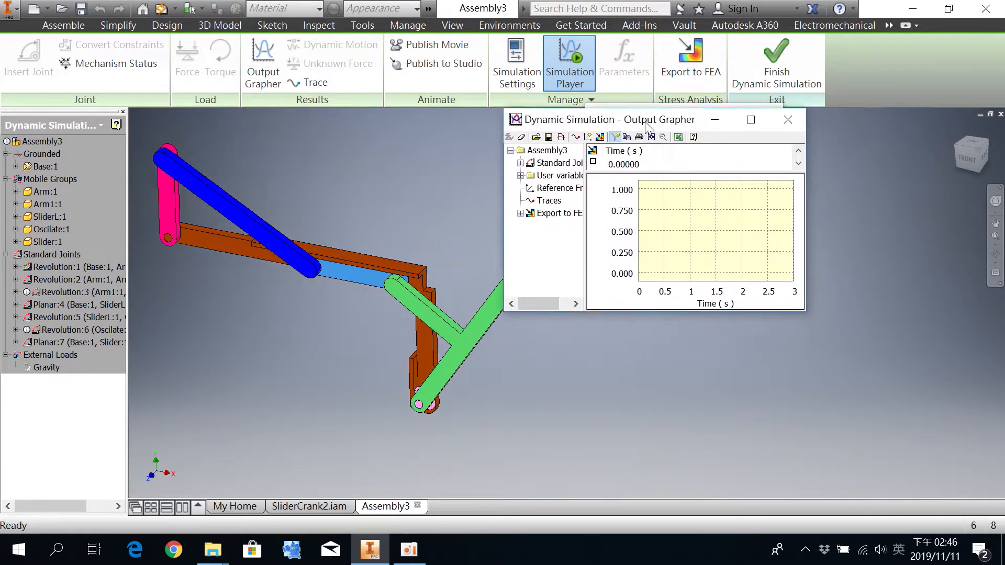
left_click_drag(815, 322, 996, 472)
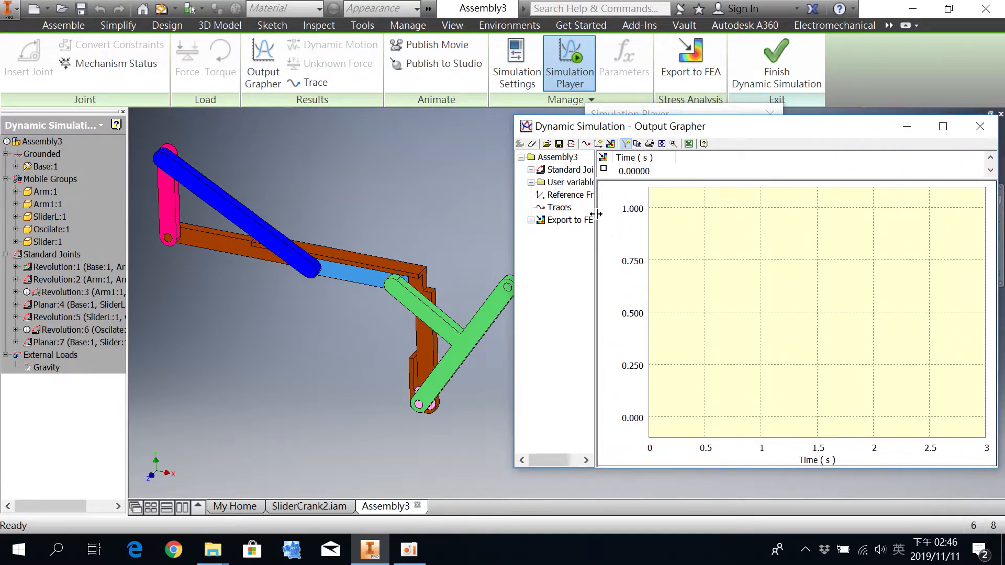
left_click_drag(596, 213, 646, 219)
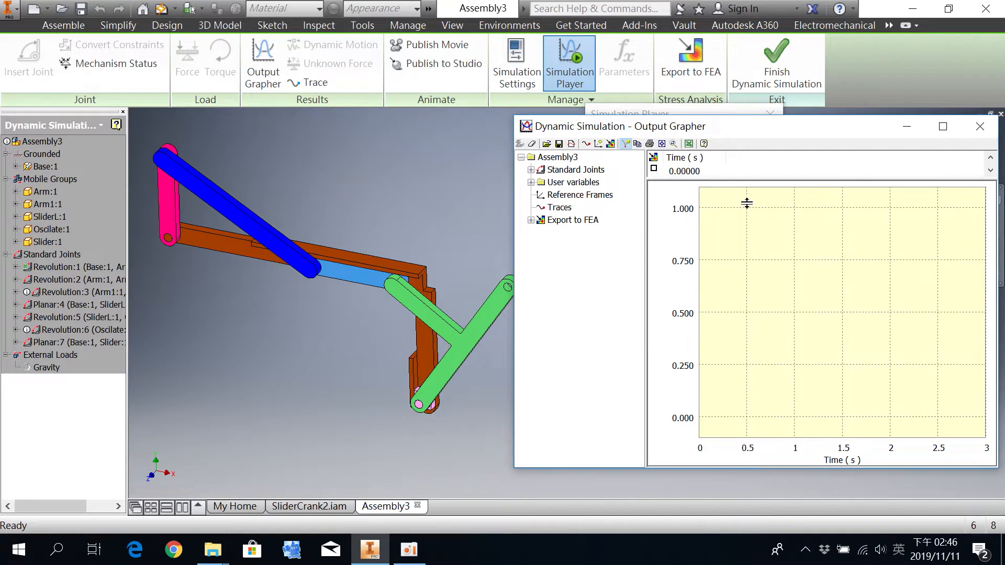
left_click_drag(746, 203, 748, 251)
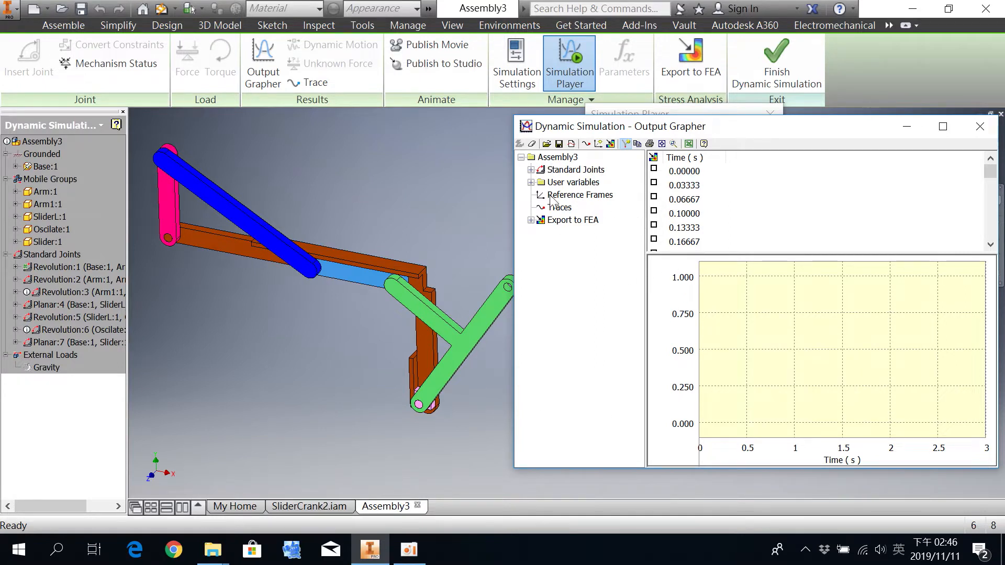
- Expand the Standard Joints and User variables groups in the Output Grapher and widen the tree to fit the names
left_click(530, 169)
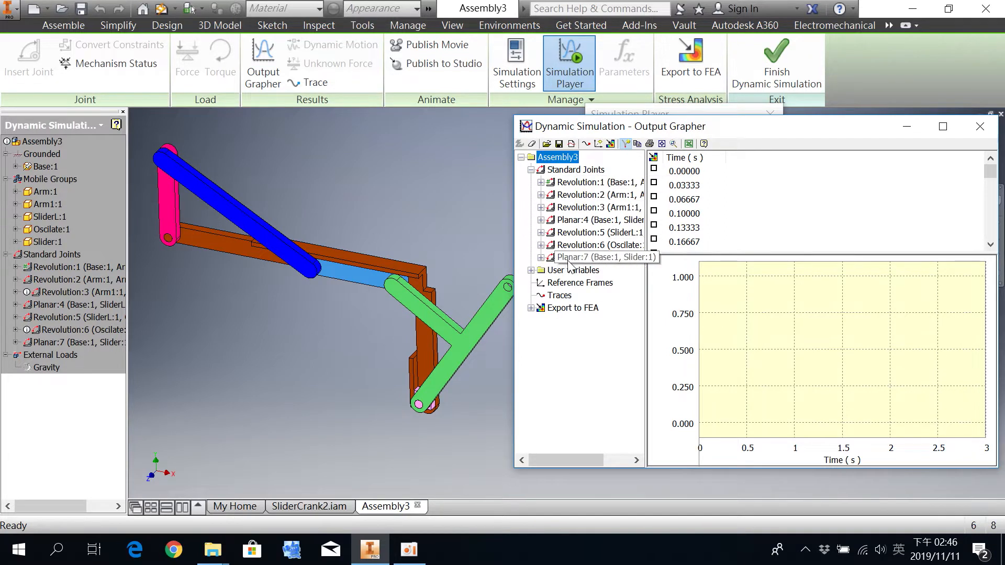
left_click(531, 270)
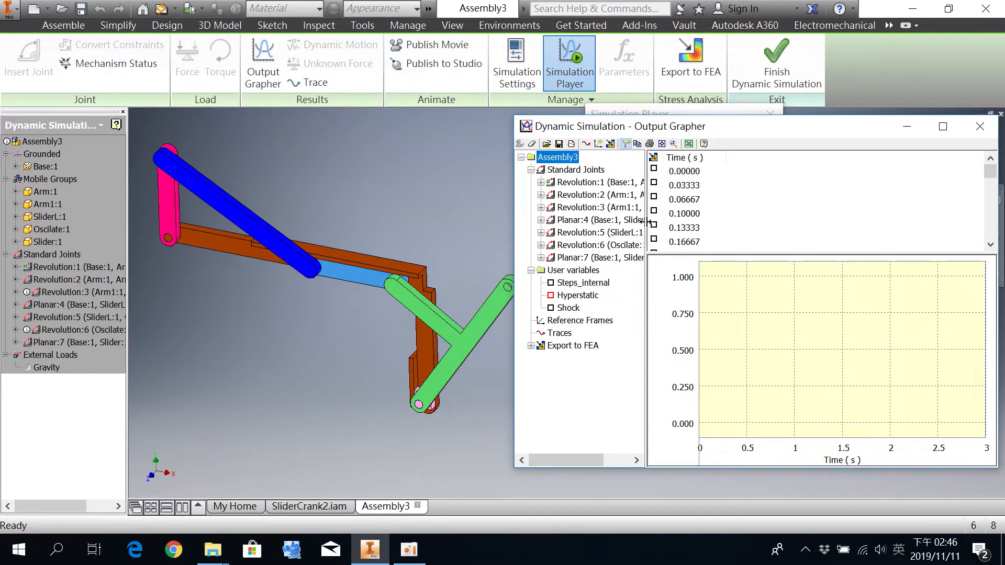
left_click_drag(644, 222, 658, 222)
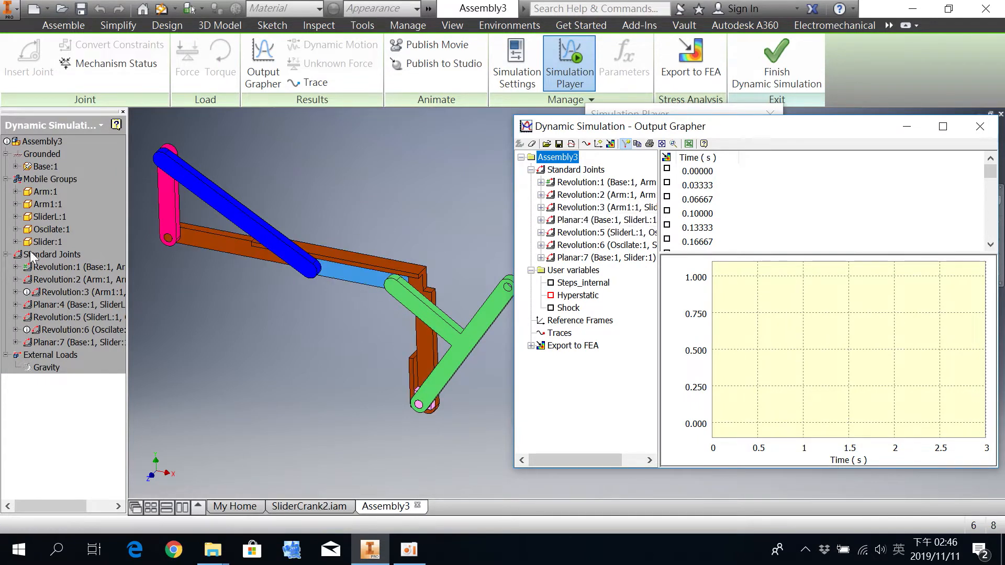
- Identify the Planar:4 joint between Base and SliderL in the model and expand its Positions results in the grapher
left_click(54, 303)
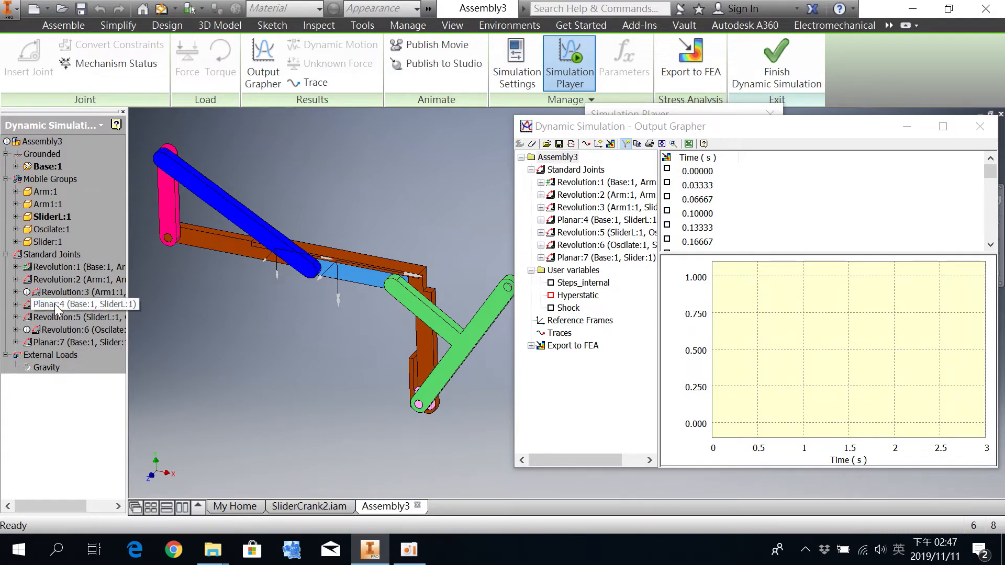
left_click(142, 304)
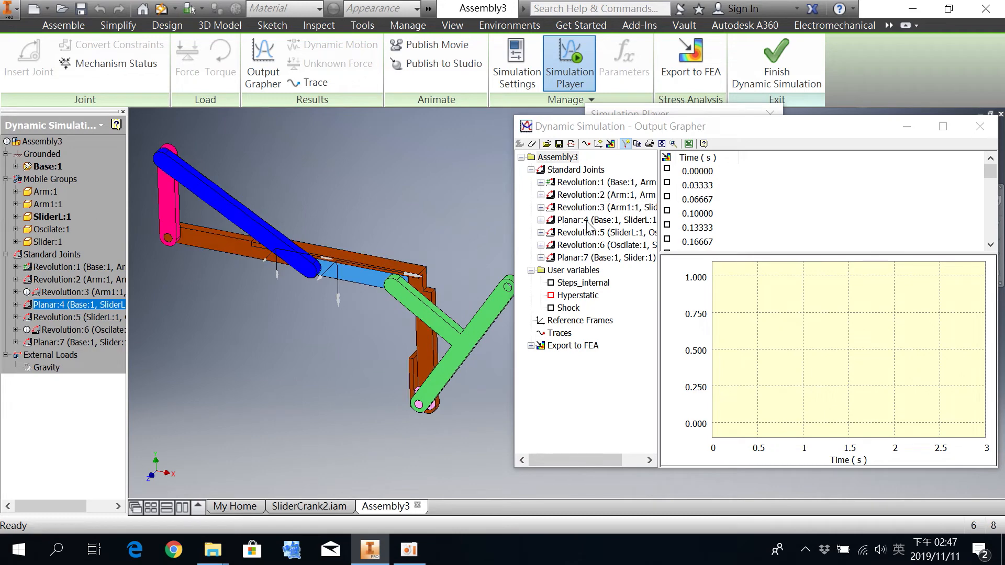
left_click(543, 221)
left_click(541, 220)
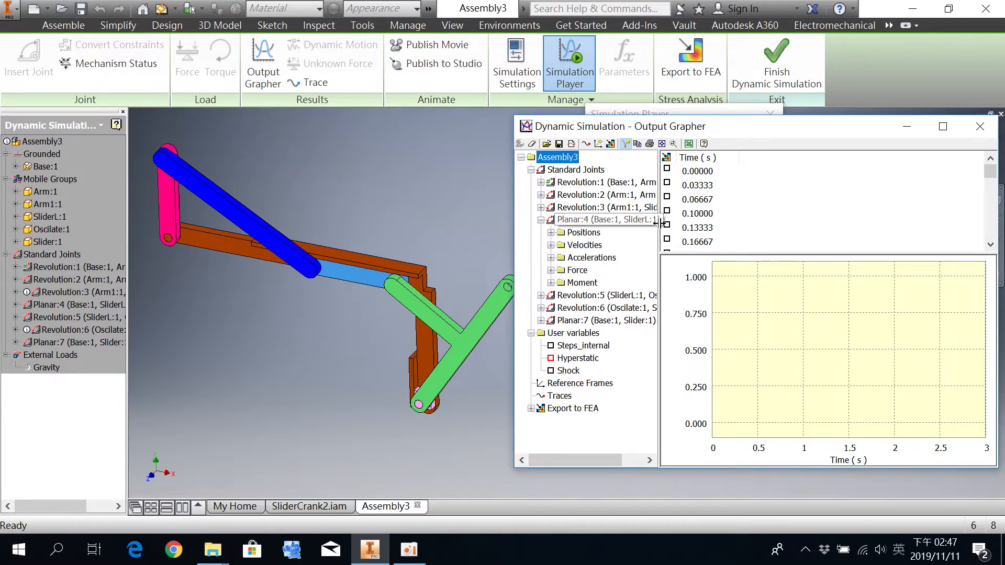
left_click_drag(659, 230, 681, 230)
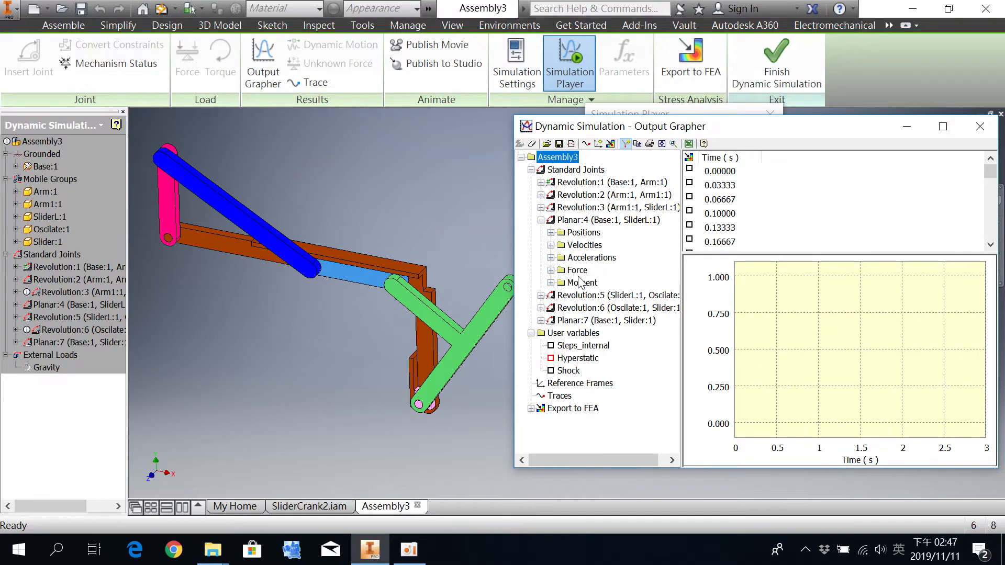
left_click(551, 232)
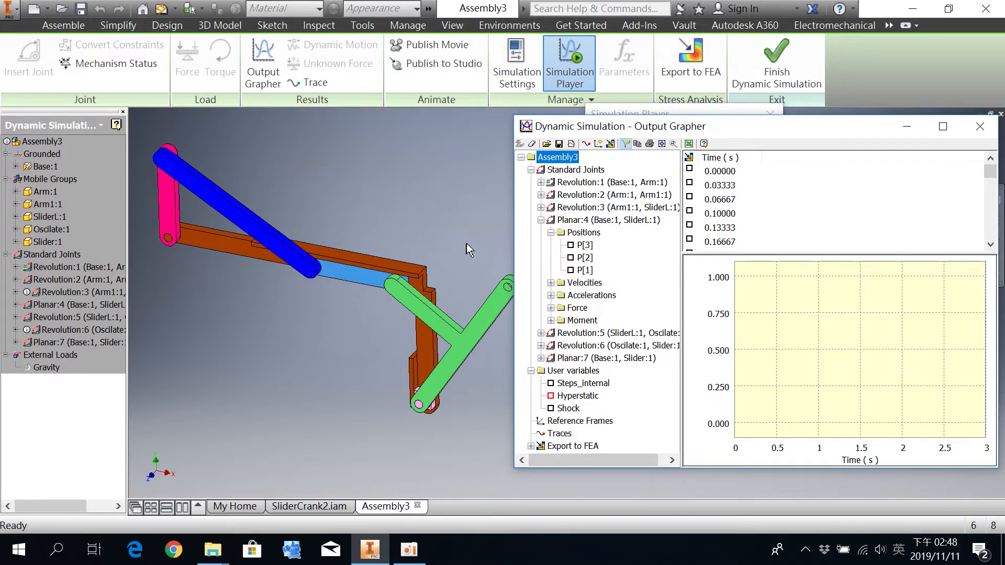
- Inspect the Planar:4 joint's axes on the model and plot its P[3] position over time
left_click(48, 305)
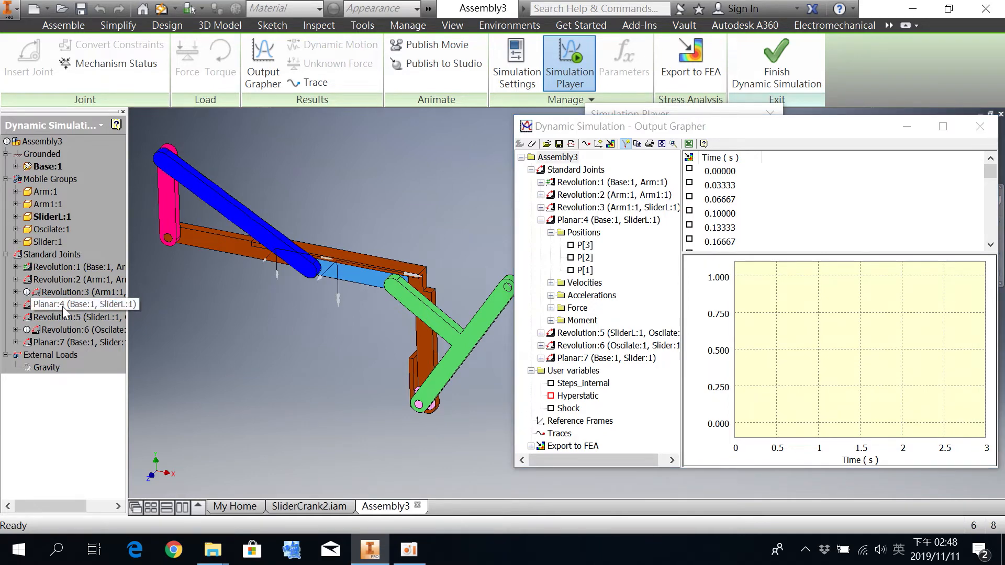
scroll(303, 291, "down", 4)
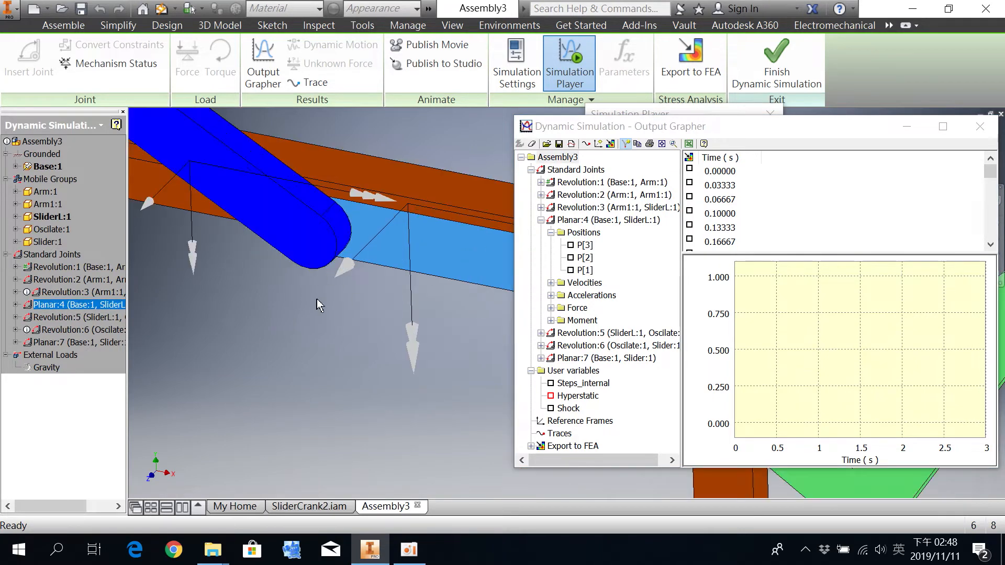
middle_click_drag(318, 306, 315, 319)
scroll(315, 318, "up", 2)
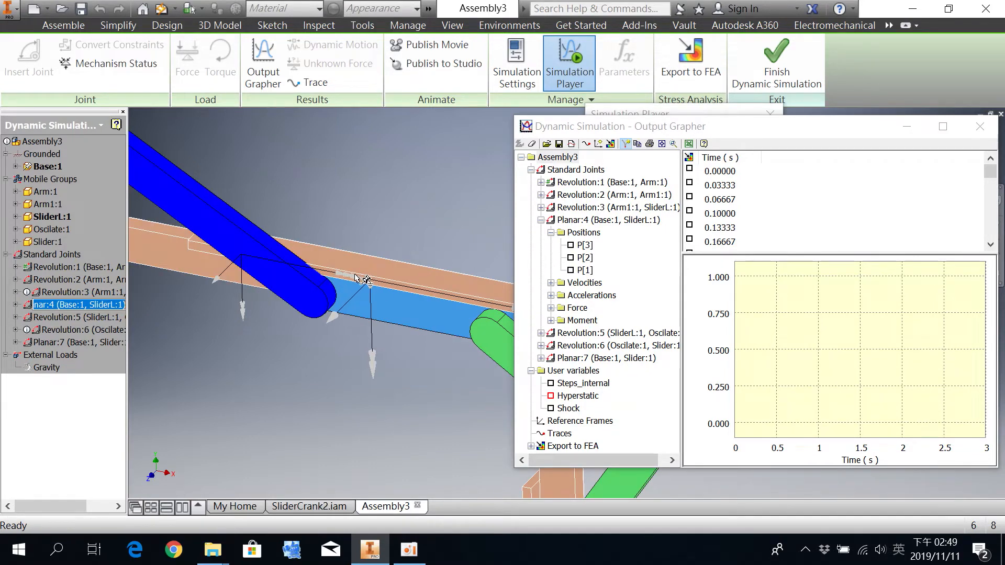
scroll(366, 279, "down", 4)
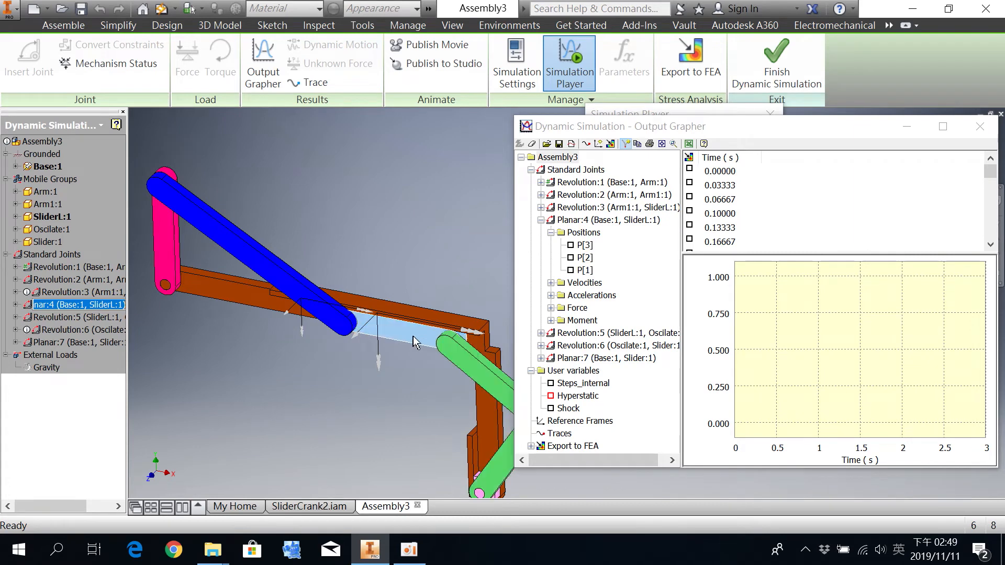
scroll(397, 339, "down", 5)
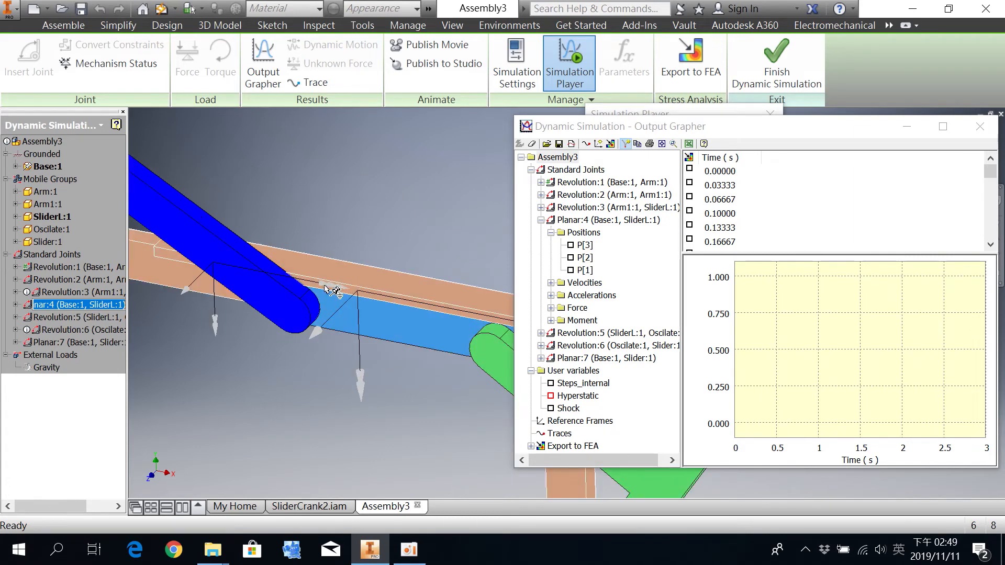
scroll(365, 321, "up", 3)
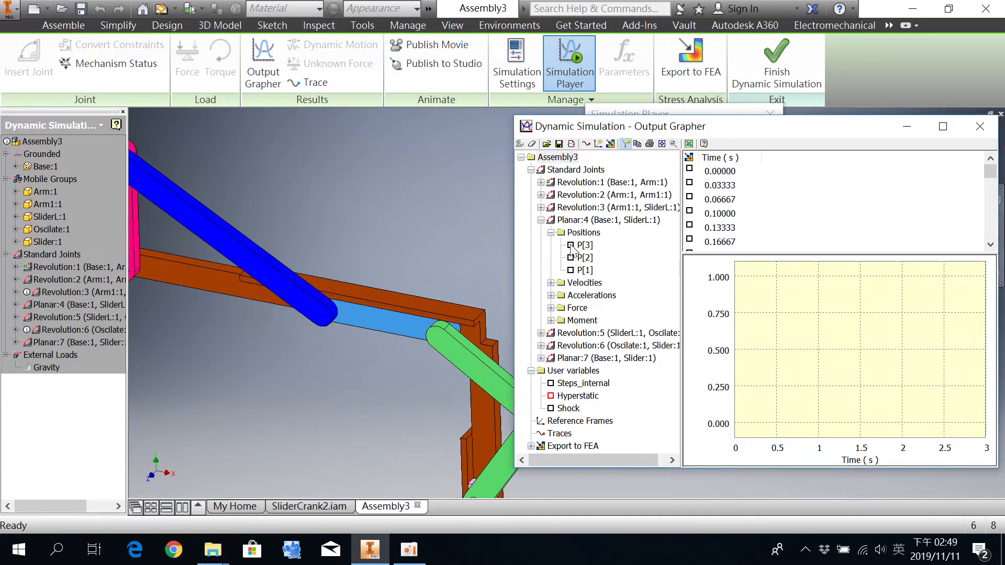
left_click(570, 245)
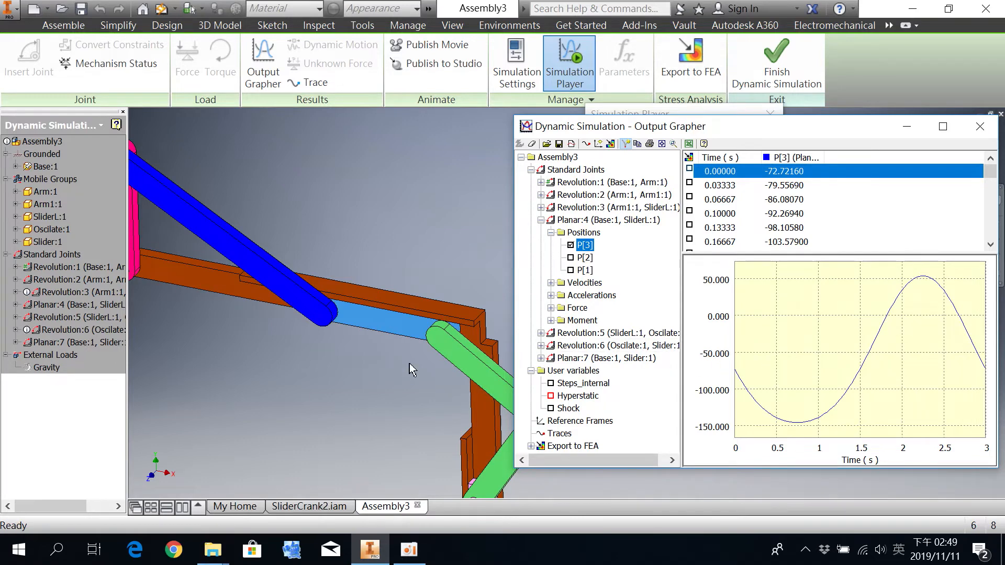
- Move the Simulation Player below the linkage and scrub the motion from 0 s to 3 s to follow the P[3] curve
left_click(689, 113)
left_click_drag(690, 113, 284, 372)
left_click_drag(361, 463, 205, 462)
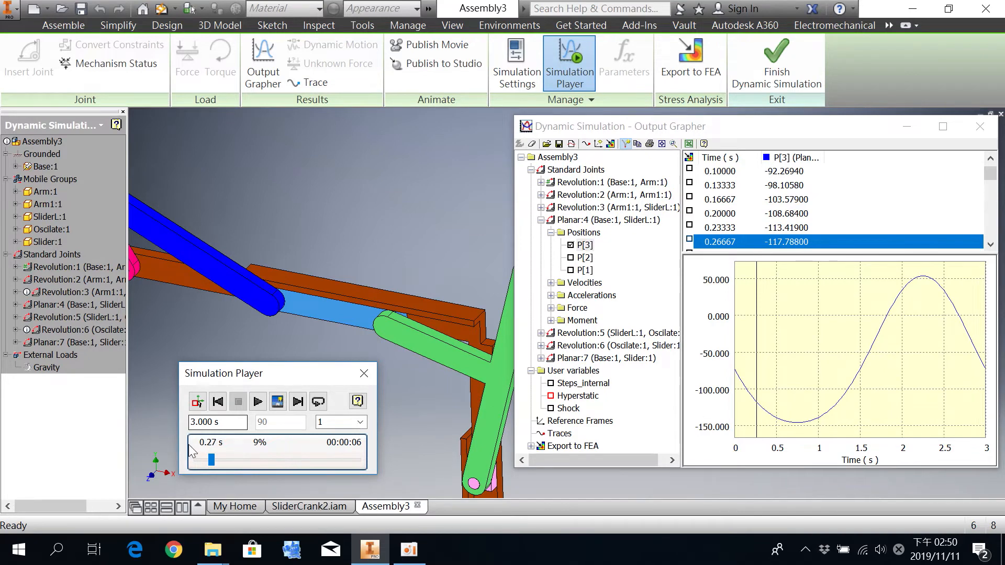
left_click_drag(211, 460, 158, 467)
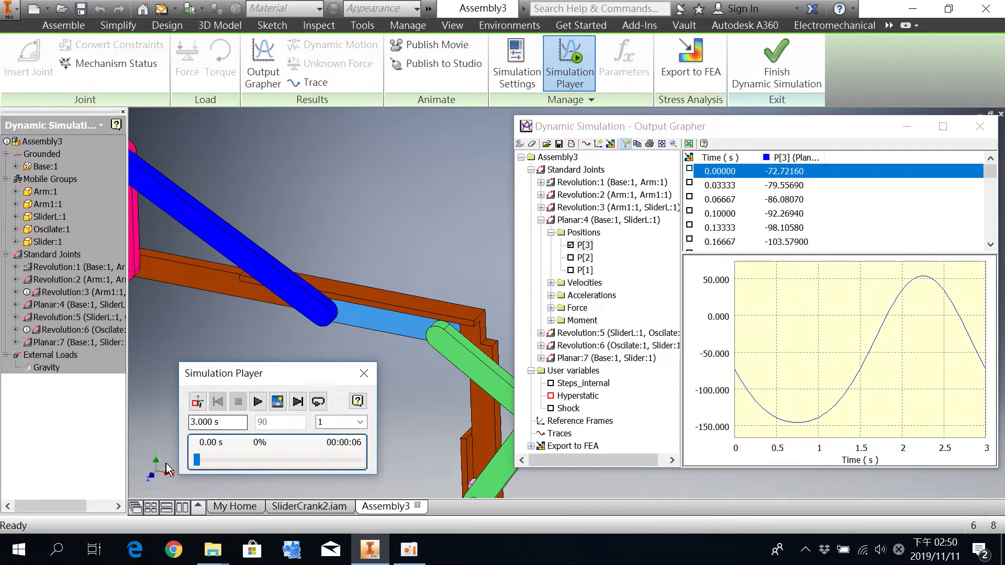
left_click_drag(190, 460, 239, 459)
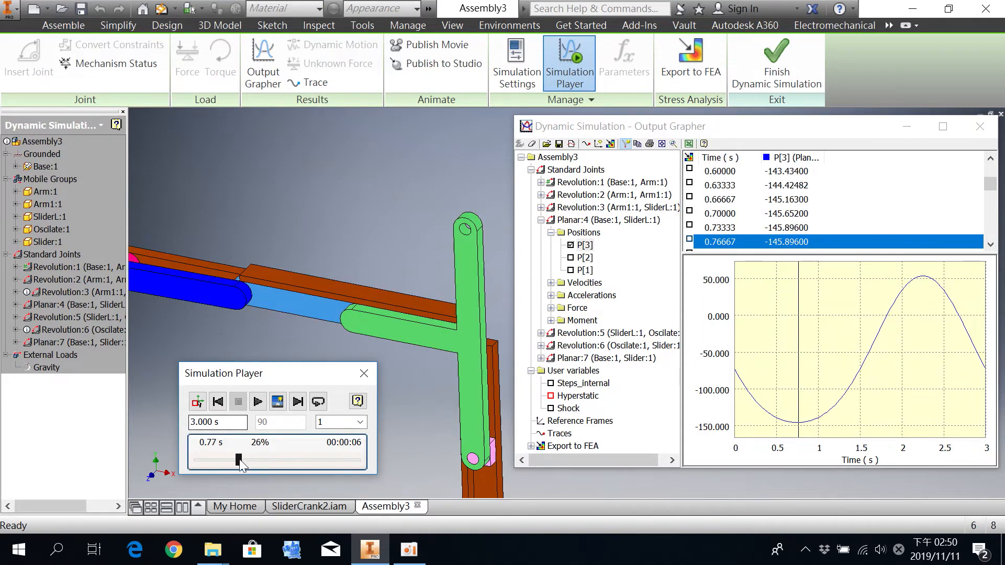
left_click_drag(238, 459, 262, 463)
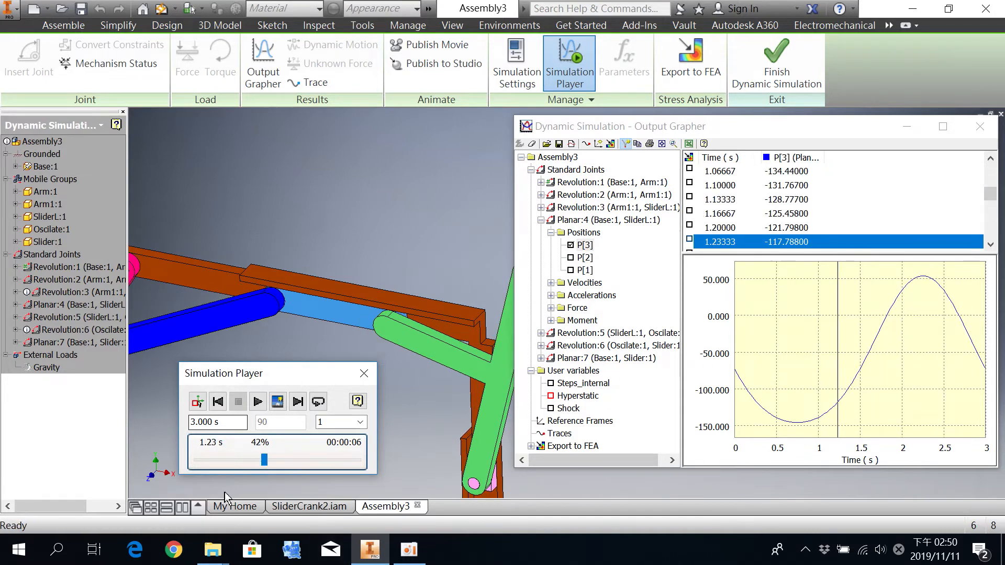
left_click_drag(264, 464, 378, 478)
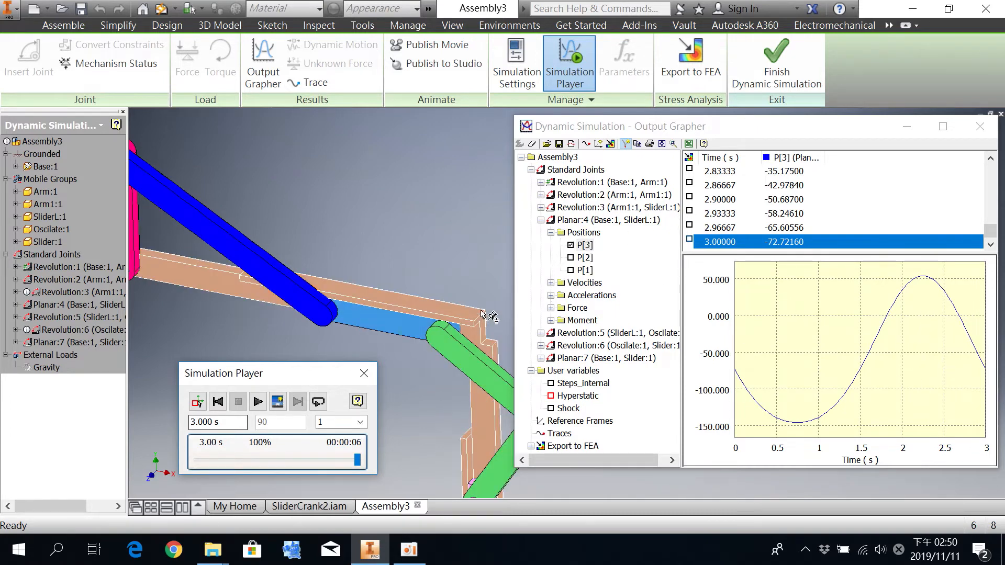
- Replace the P[3] curve with Planar:4's V[3] velocity and return the simulation to 0 s
left_click(551, 282)
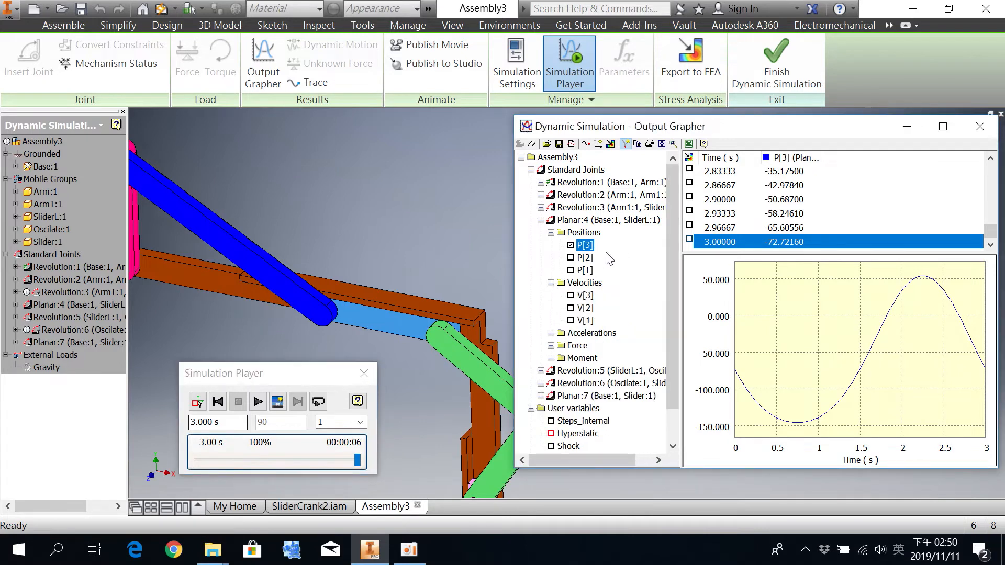
left_click(570, 245)
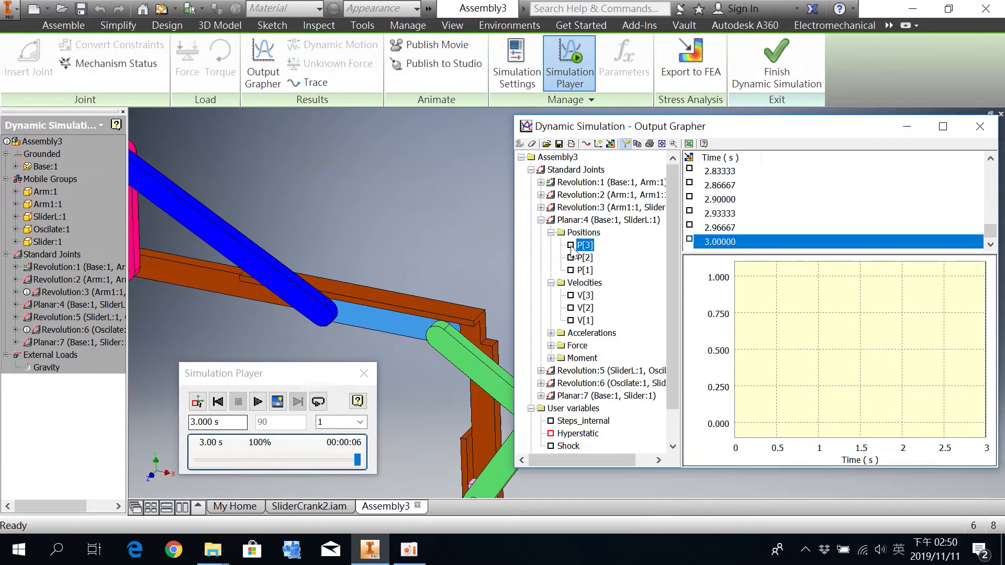
left_click(571, 296)
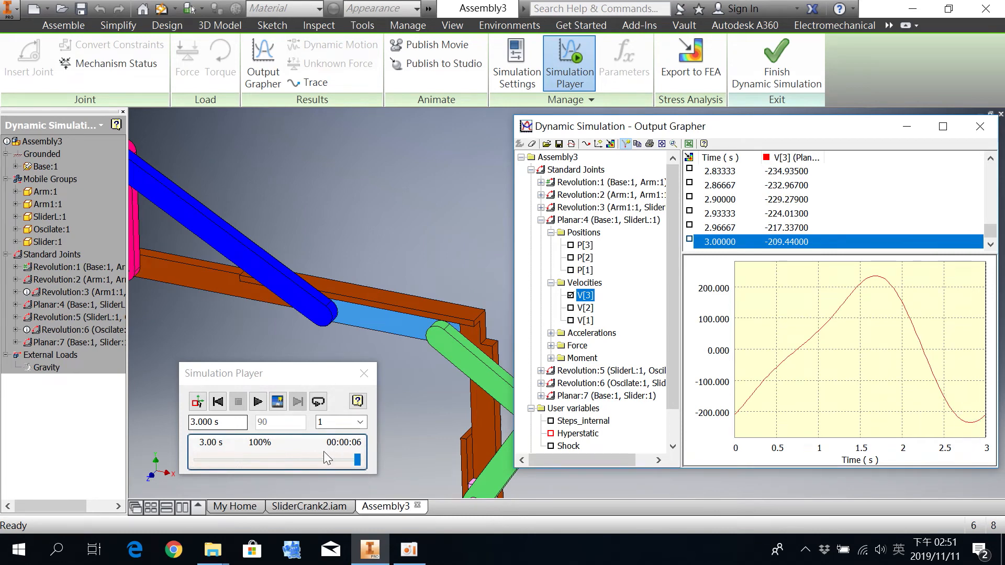
left_click_drag(356, 458, 176, 453)
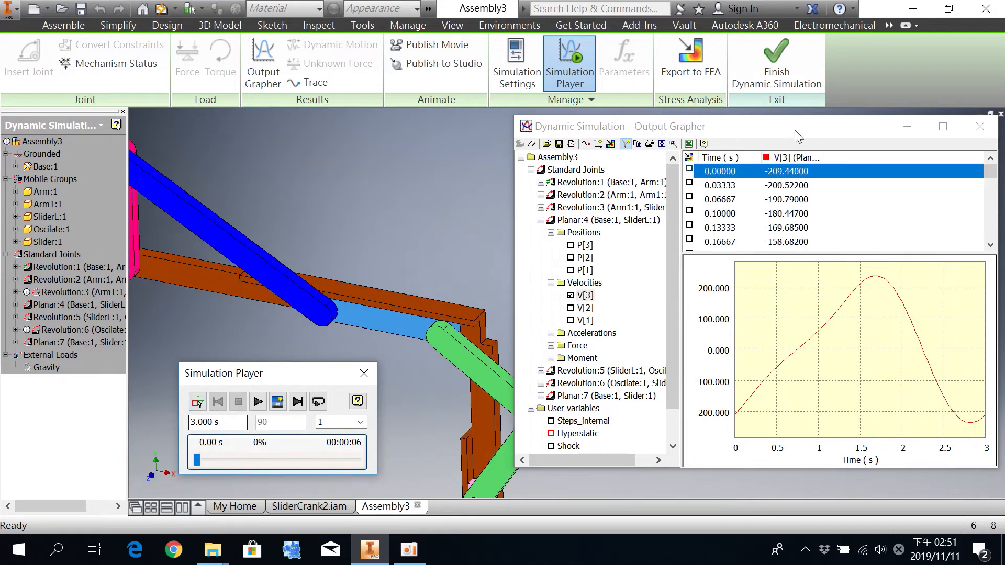
- Shift the Output Grapher toward the model, remove the V[3] curve, and collapse the Planar:4 results
left_click_drag(794, 129, 730, 106)
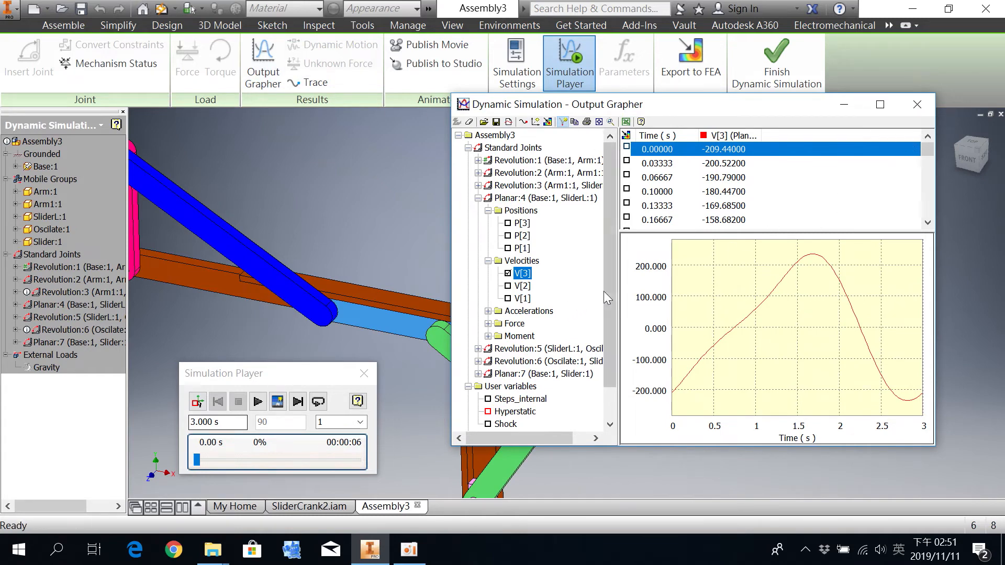
left_click_drag(608, 294, 599, 239)
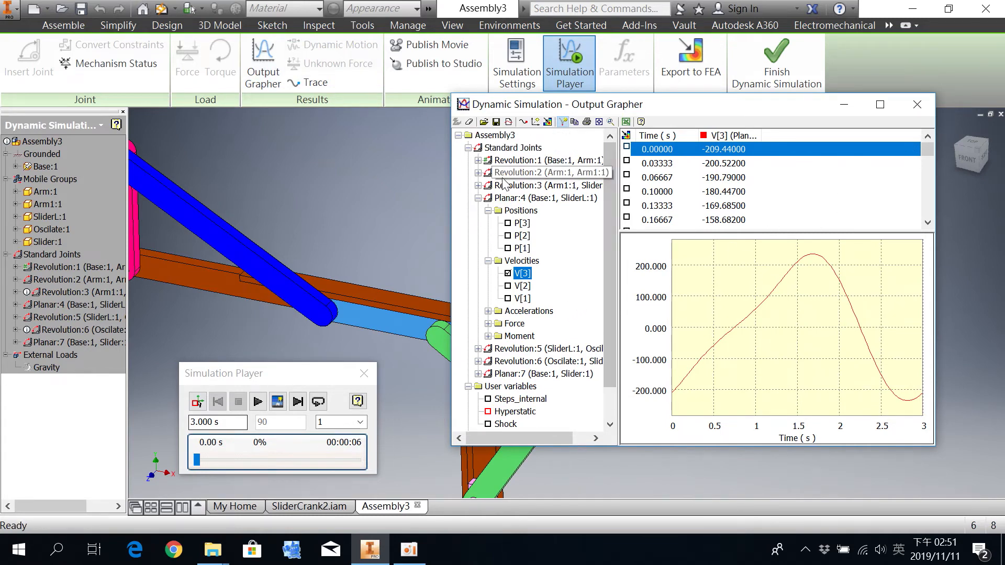
left_click(478, 198)
left_click(477, 199)
left_click(508, 273)
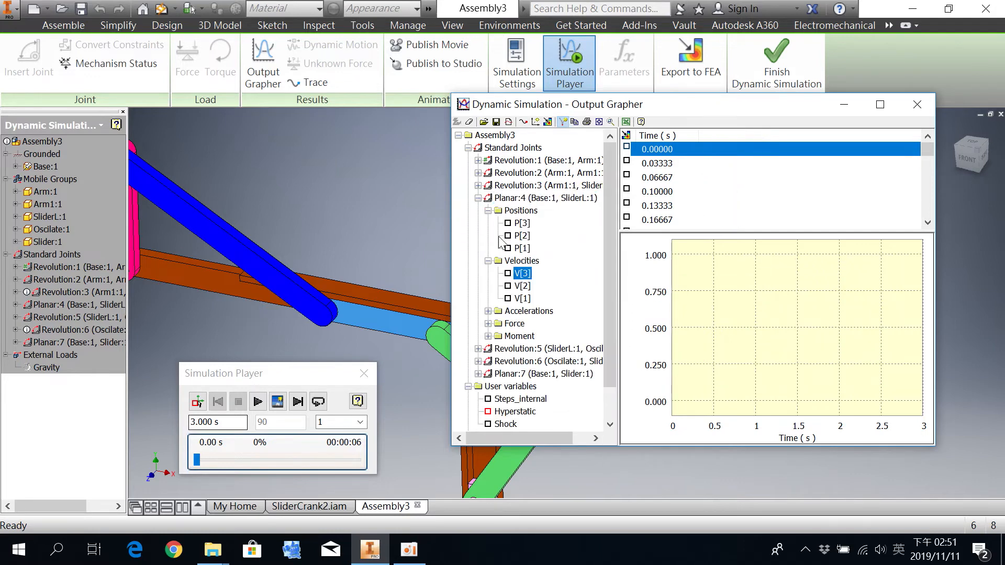
left_click(478, 198)
left_click(314, 269)
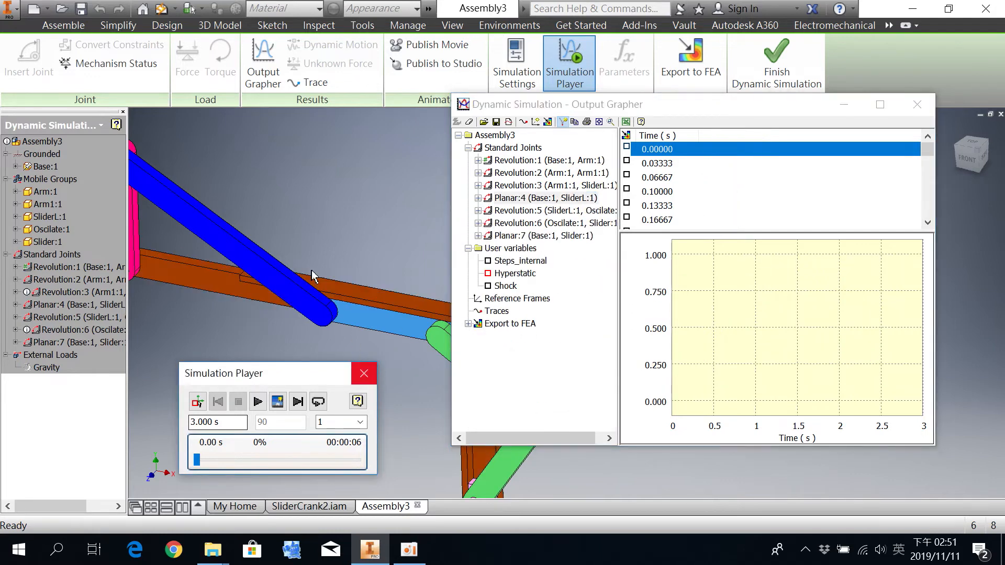
middle_click_drag(355, 215, 249, 55)
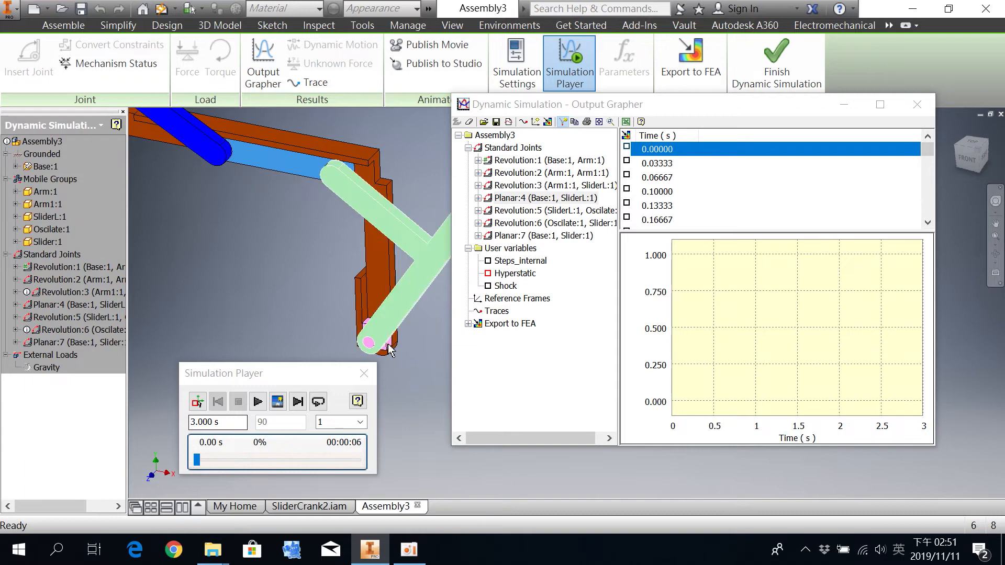
- Inspect the Planar:7 joint's axes on the model and plot its V[3] velocity over time
left_click(478, 236)
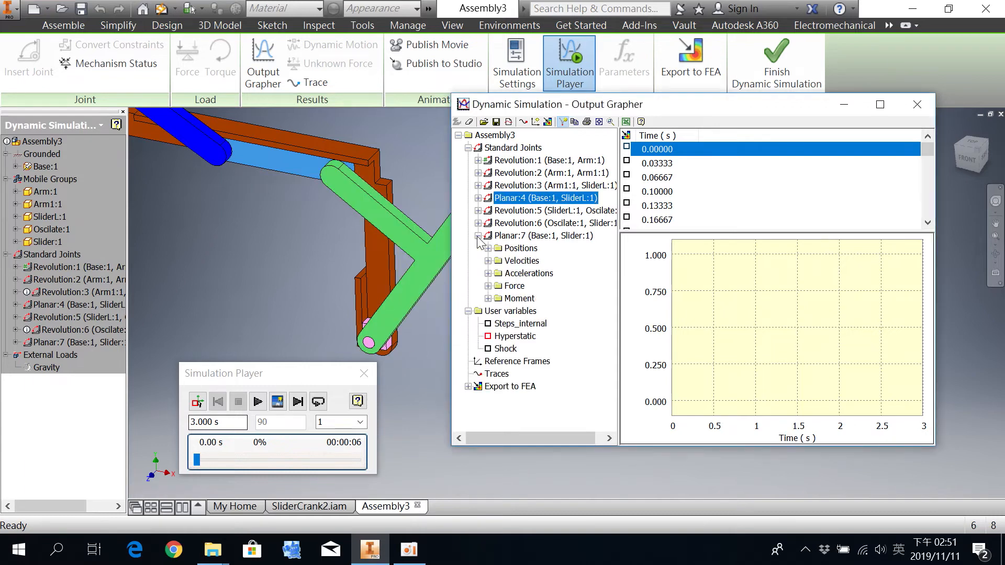
left_click(487, 260)
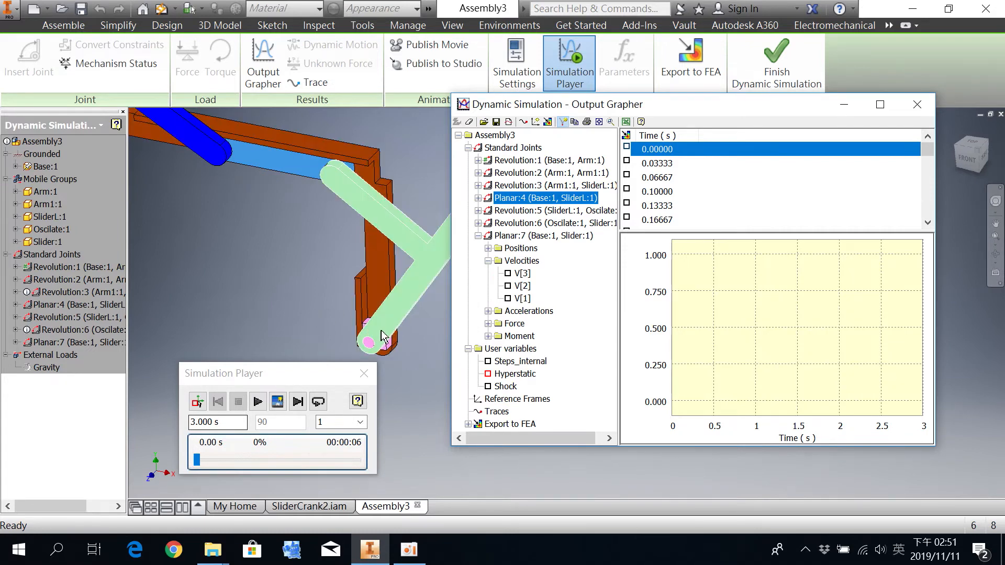
left_click(67, 343)
scroll(345, 313, "down", 3)
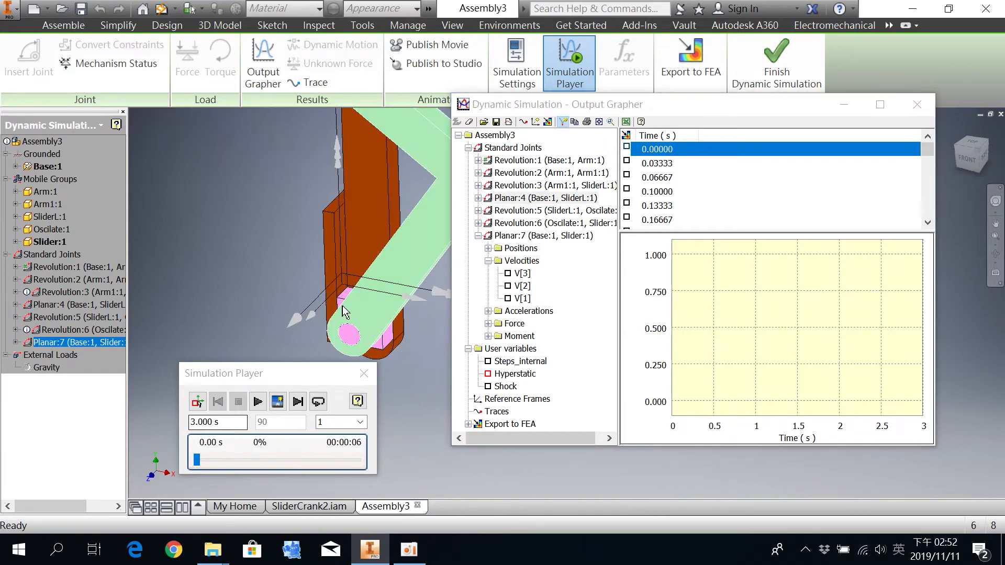
scroll(345, 312, "up", 3)
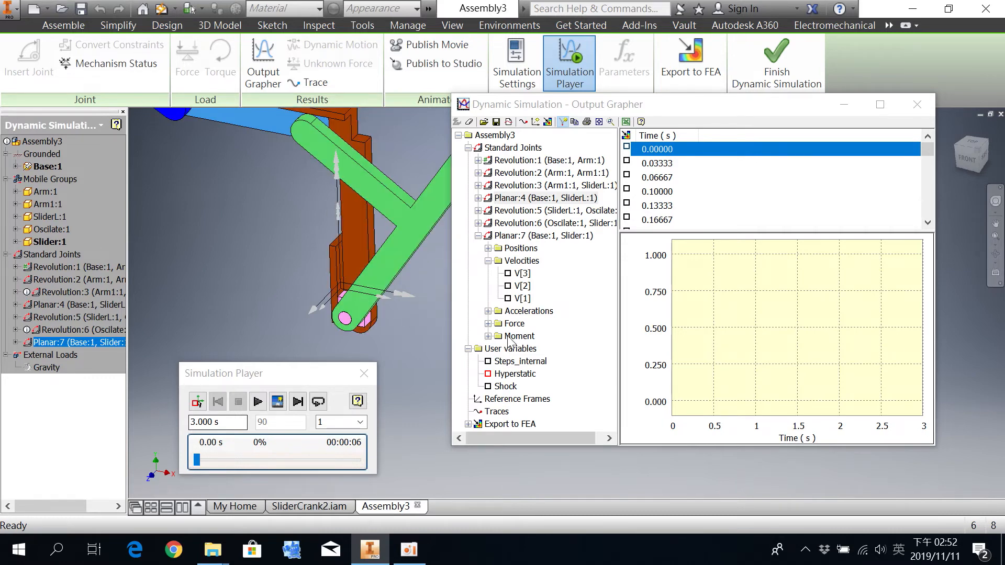
left_click(510, 277)
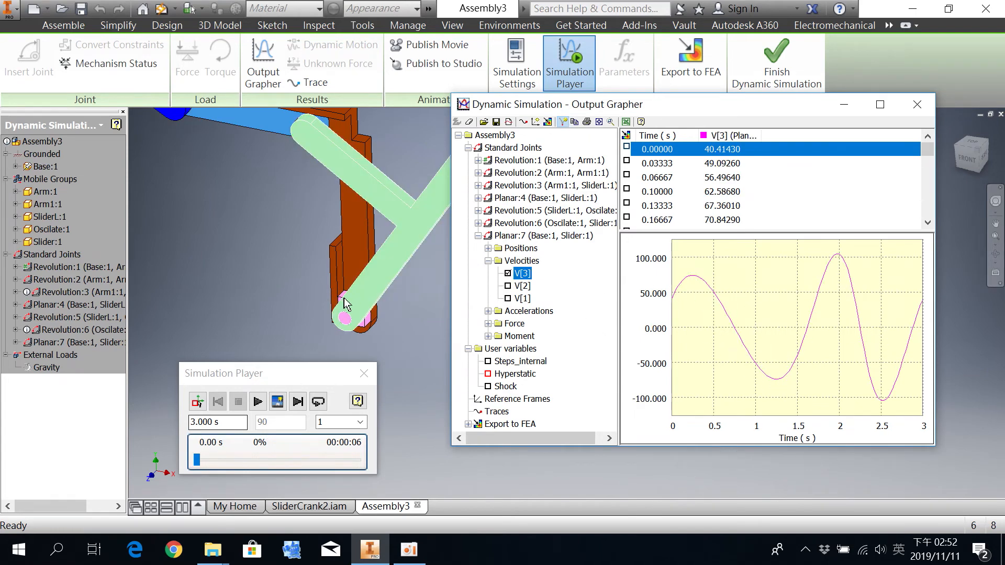
- Compare Planar:7's V[2] and V[1] velocity curves with V[3], ending with all three plotted together
left_click(507, 273)
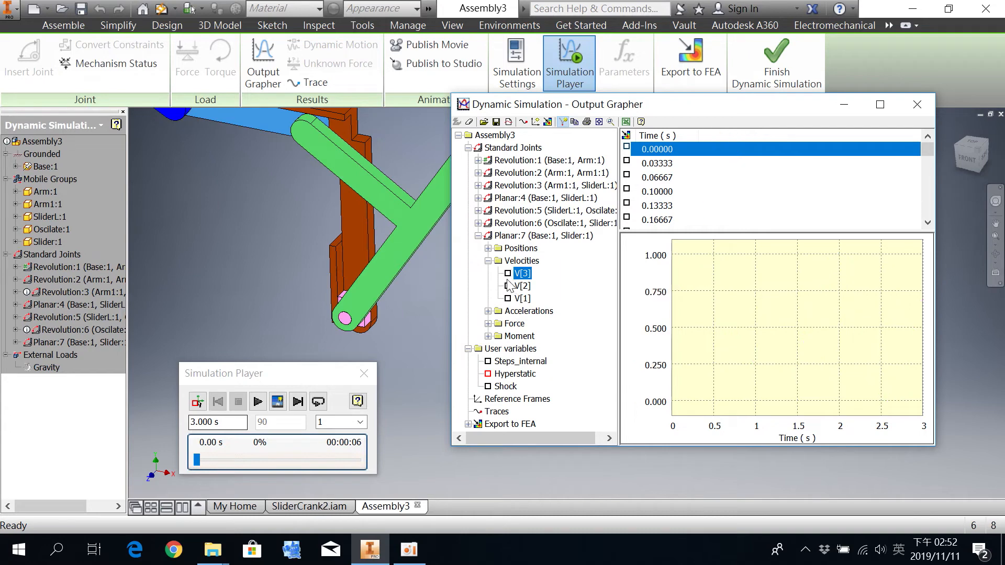
left_click(508, 286)
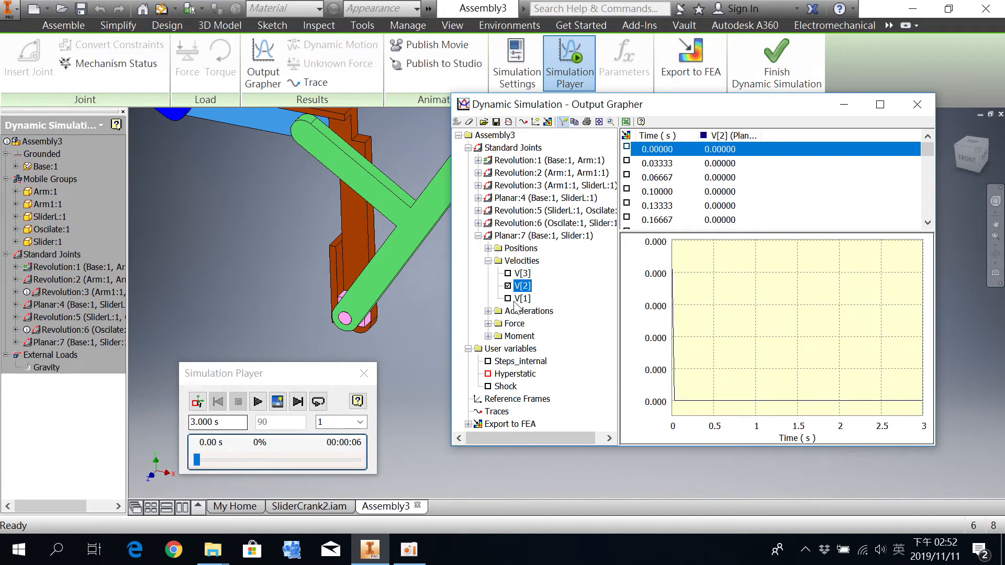
left_click(507, 298)
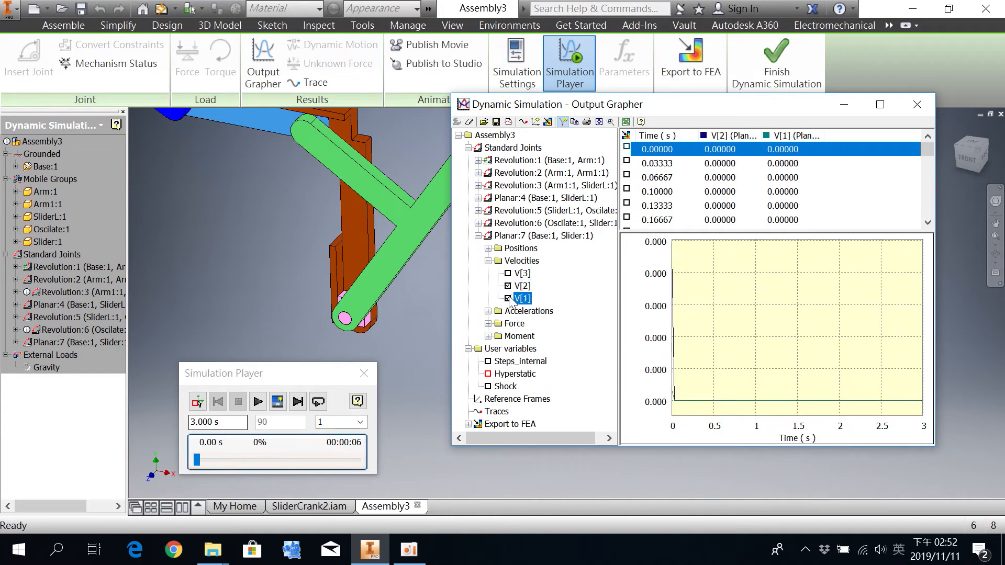
left_click(507, 286)
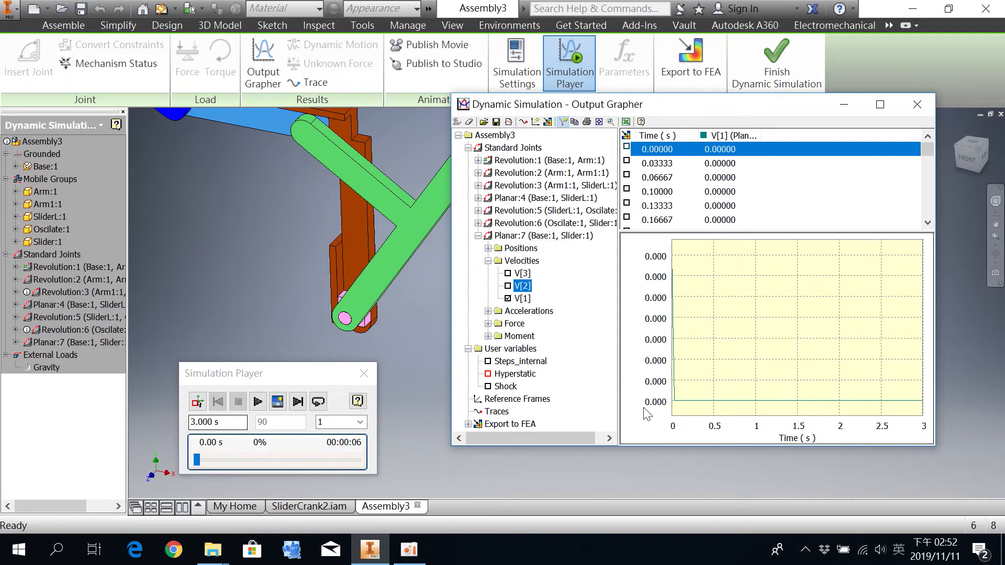
left_click(507, 273)
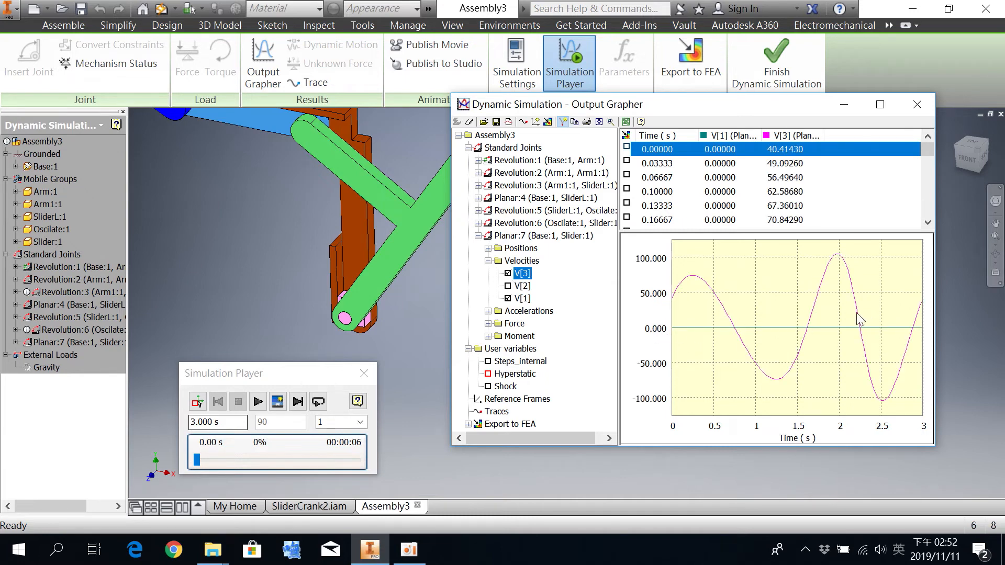
left_click(508, 287)
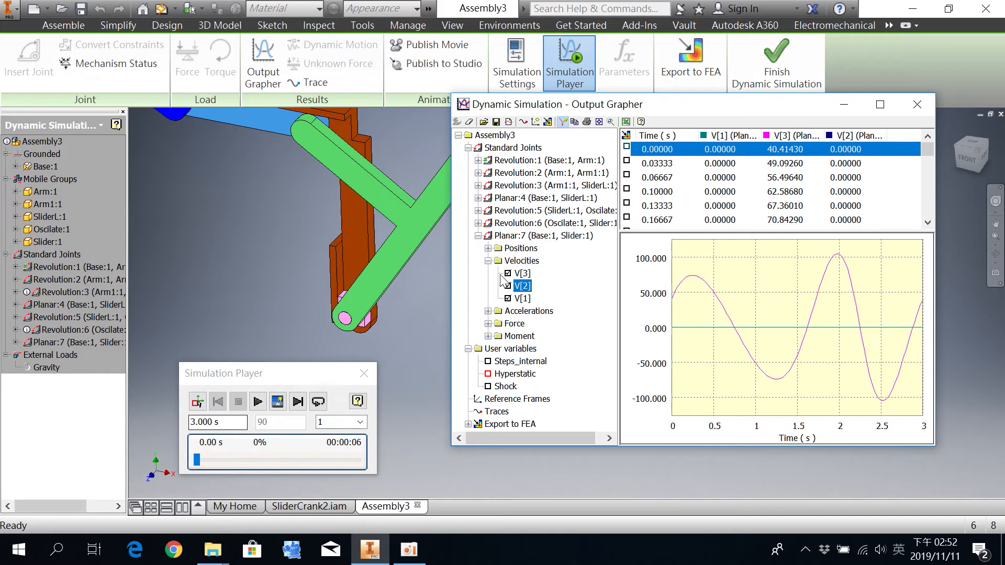
left_click(508, 273)
left_click(508, 273)
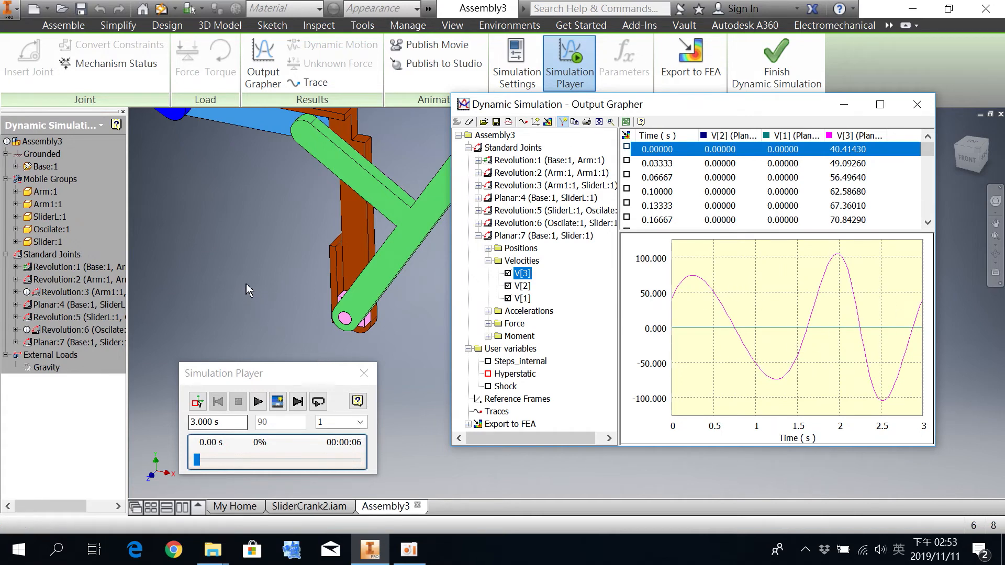
- Bring the crank end of the linkage into view, remove all three Planar:7 velocity curves, and collapse that joint's results
middle_click_drag(246, 283, 344, 353)
scroll(320, 308, "down", 3)
scroll(268, 227, "up", 4)
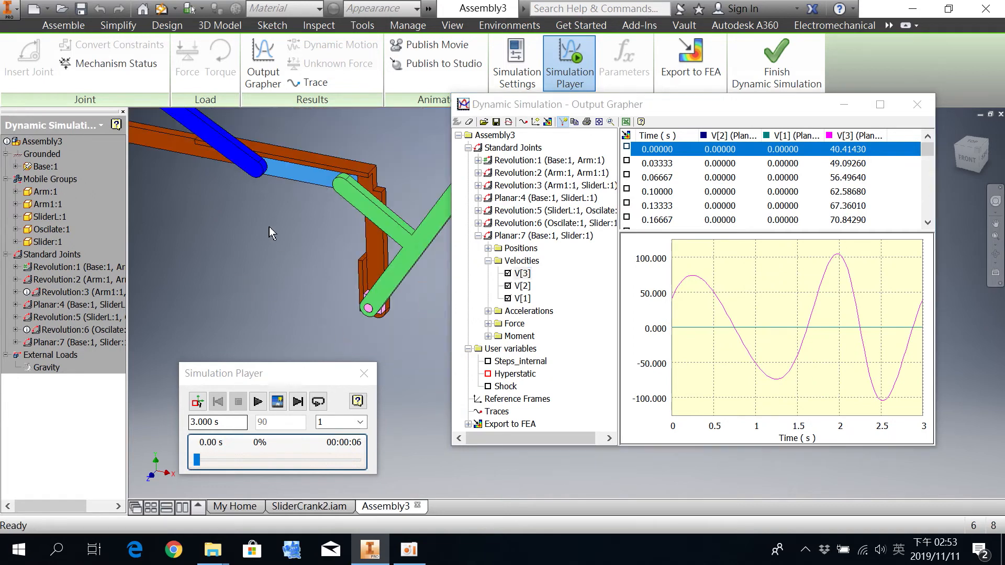
middle_click_drag(227, 204, 391, 302)
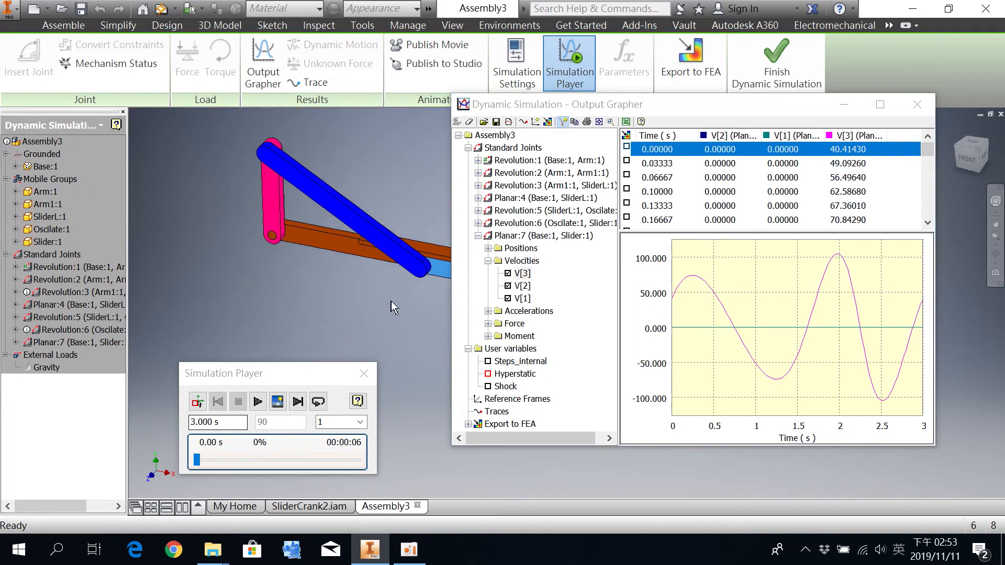
left_click(508, 273)
left_click(508, 285)
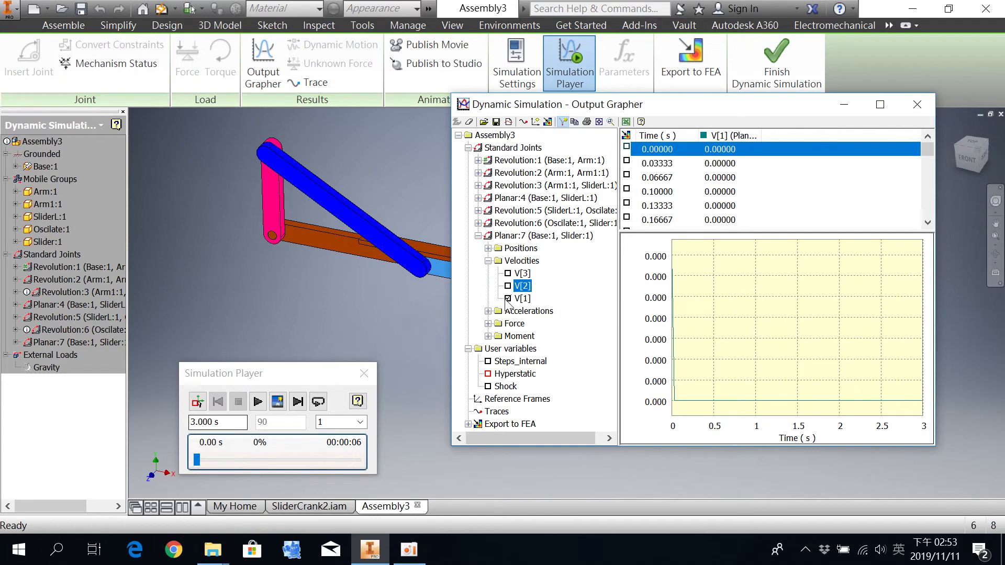
left_click(507, 298)
left_click(478, 236)
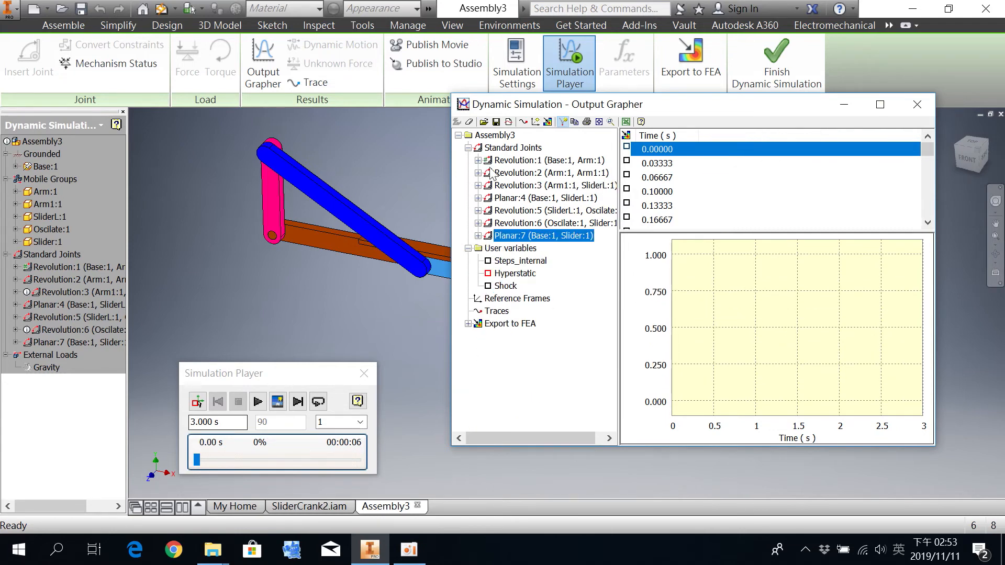
- Shift the Output Grapher away from the crank and plot the Revolution:1 joint's P[1] position over time
left_click_drag(586, 106, 621, 111)
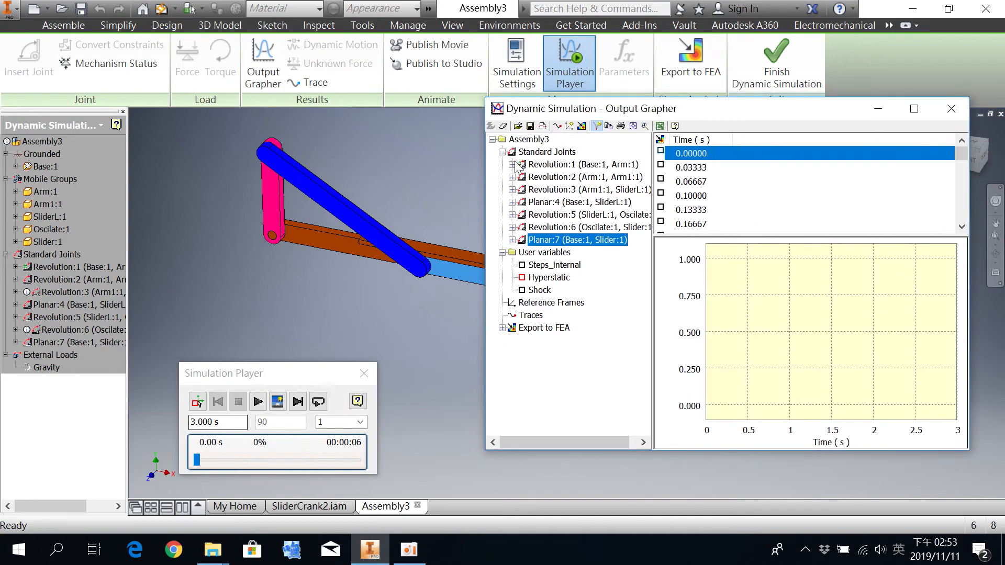
left_click(512, 165)
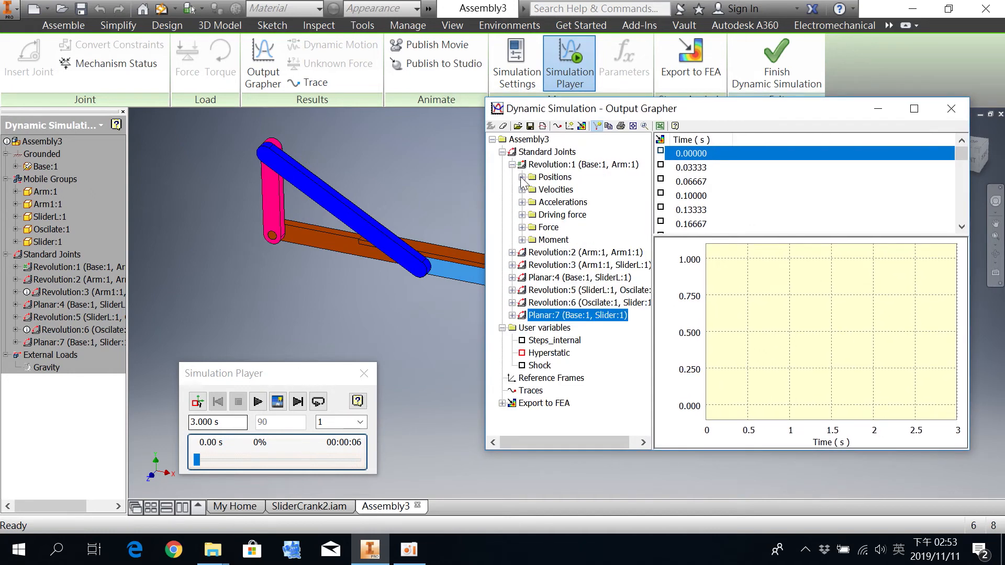
left_click(522, 177)
scroll(256, 228, "up", 2)
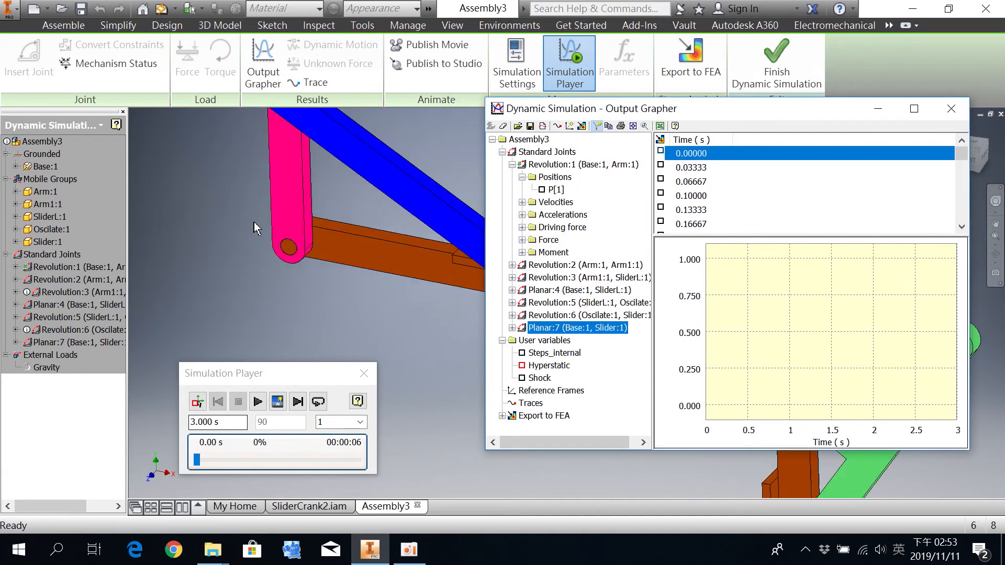
middle_click_drag(361, 215, 362, 278)
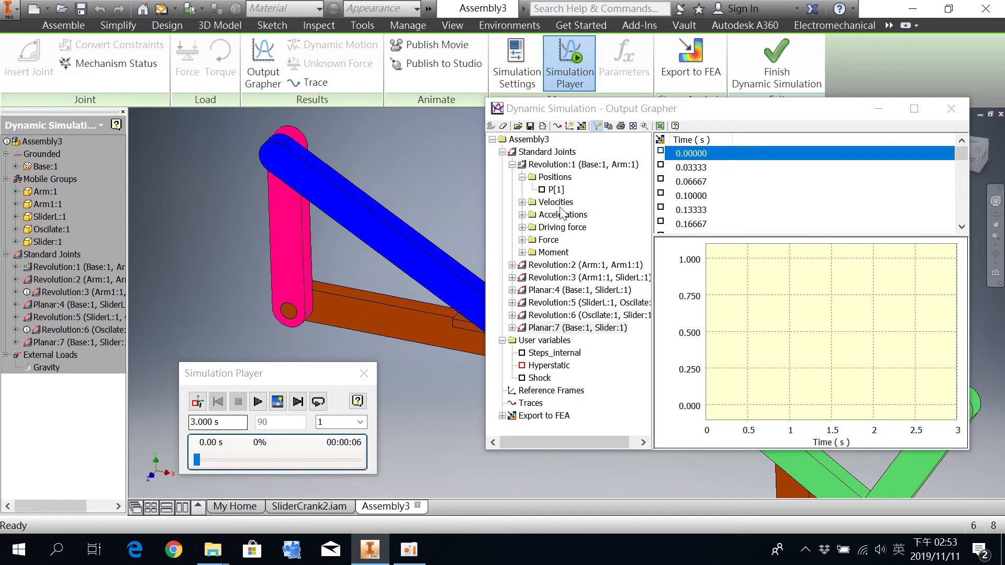
left_click(542, 189)
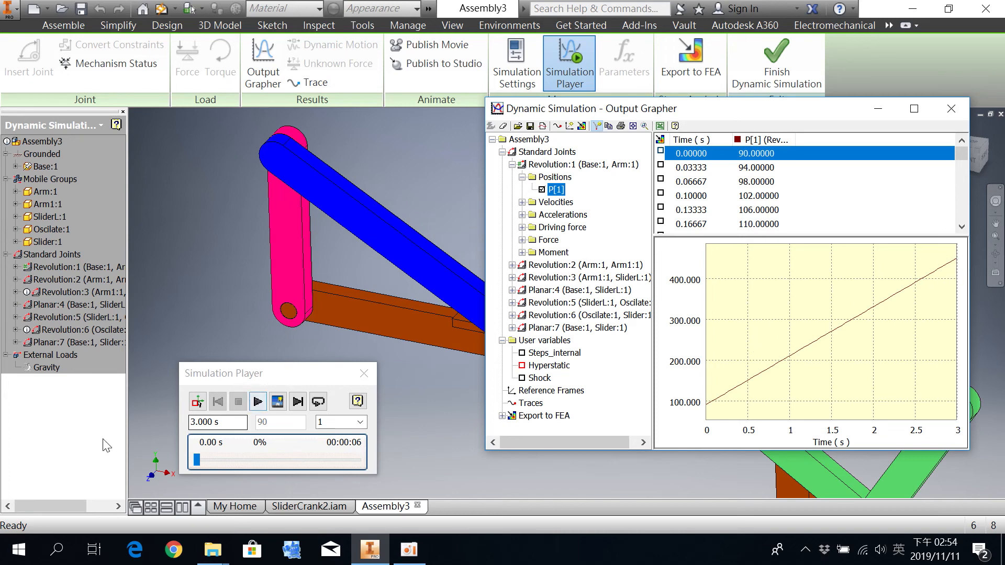
- Replace the P[1] curve with Revolution:1's V[1] velocity
left_click(522, 202)
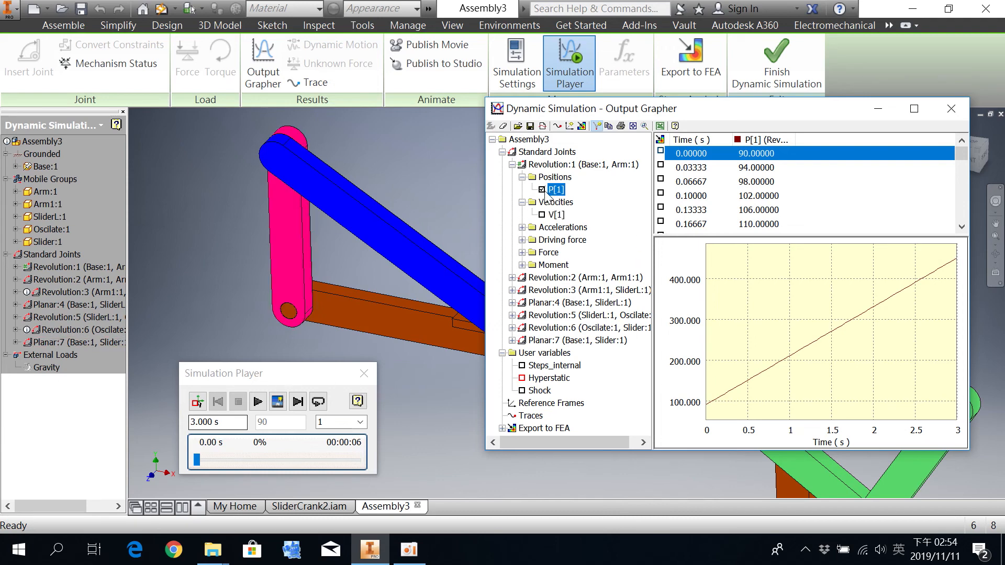
left_click(542, 190)
left_click(541, 215)
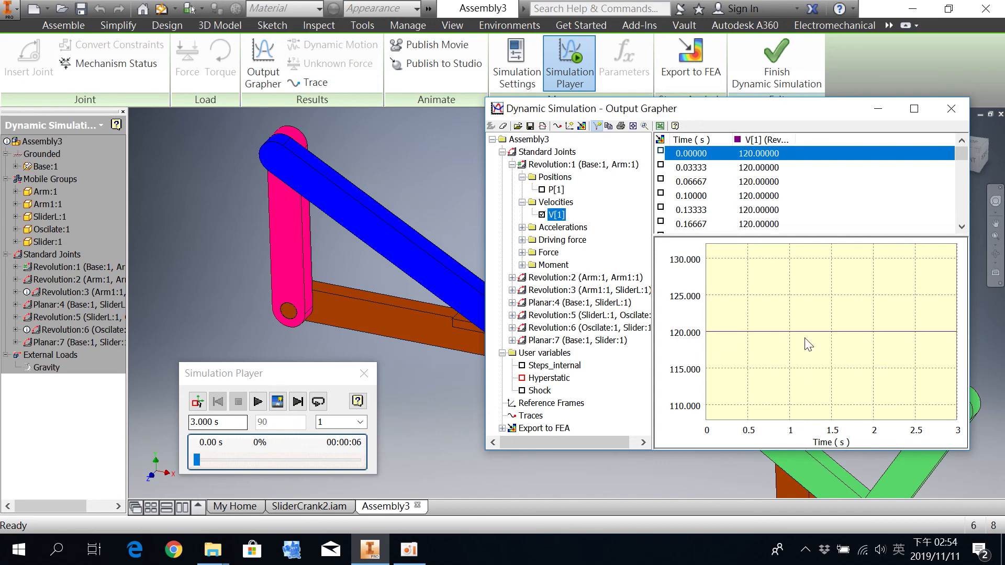
- Reposition the Output Grapher beside the crank and replace the V[1] curve with Revolution:1's A[1] acceleration
left_click(995, 224)
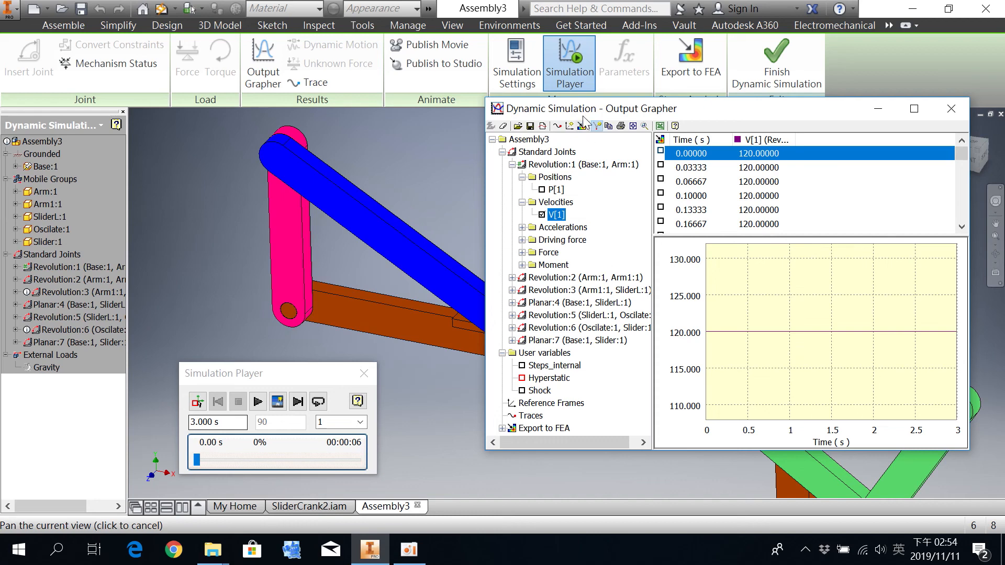
left_click_drag(617, 108, 687, 95)
middle_click_drag(497, 216, 387, 216)
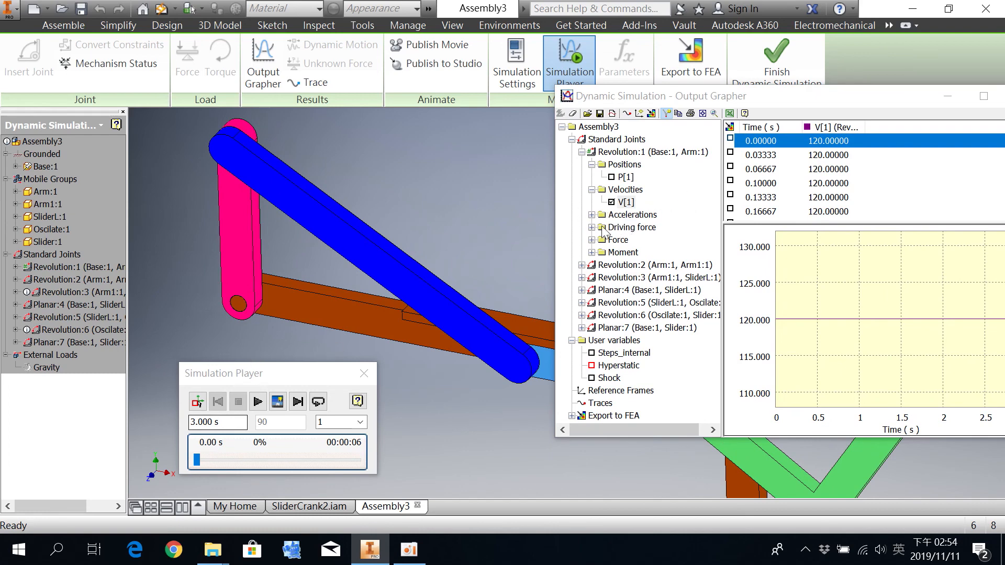
left_click_drag(740, 97, 650, 81)
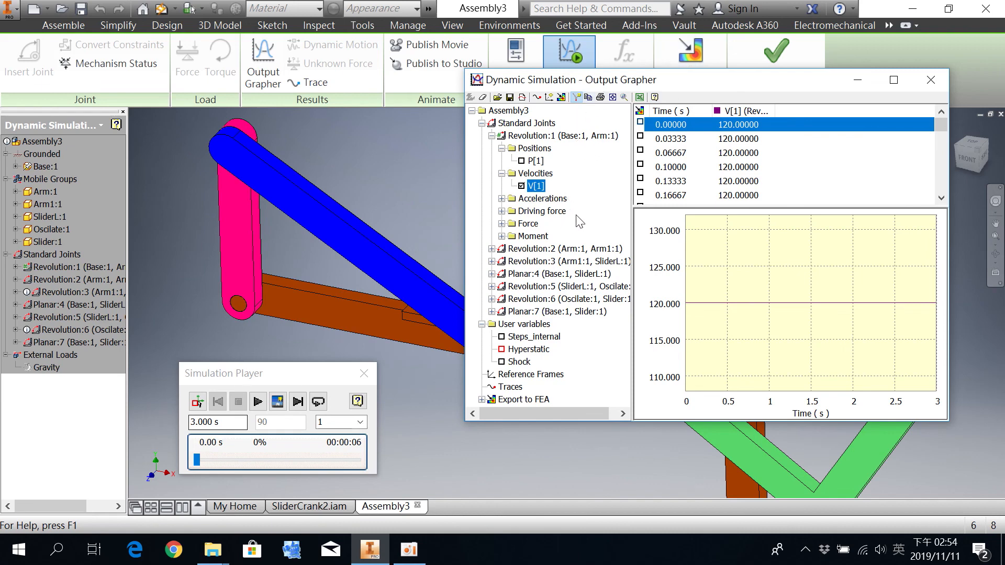
left_click(501, 198)
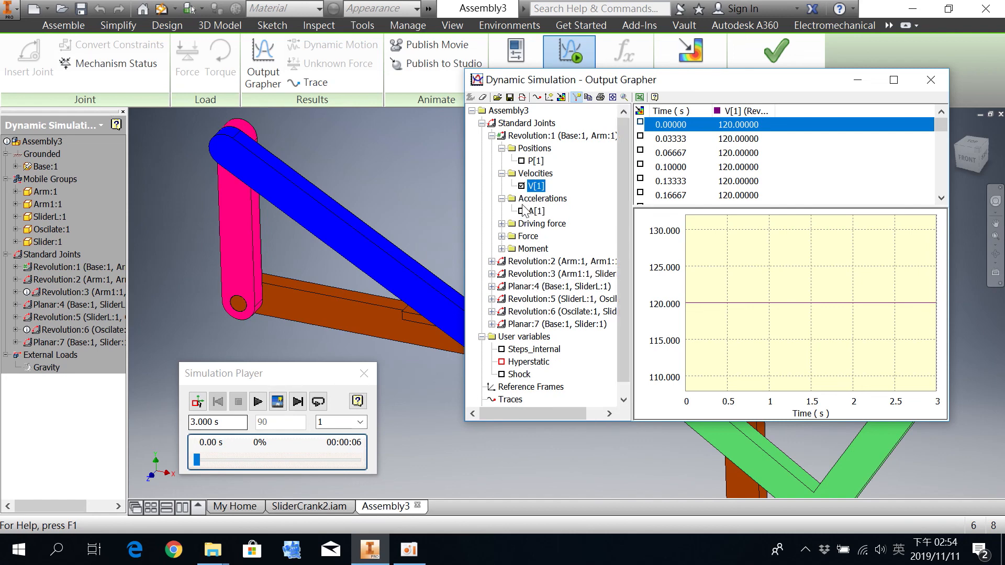
left_click(521, 186)
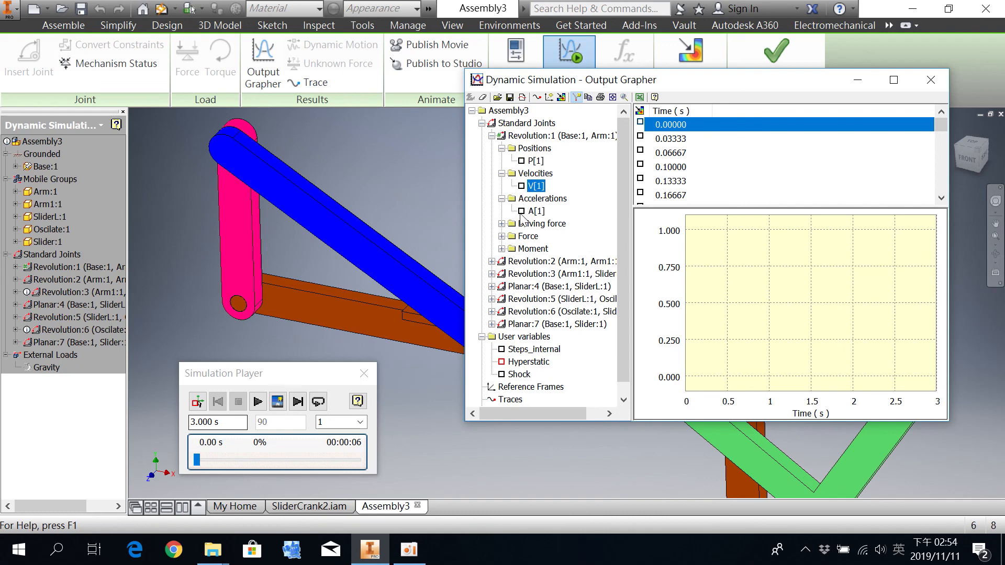
left_click(521, 211)
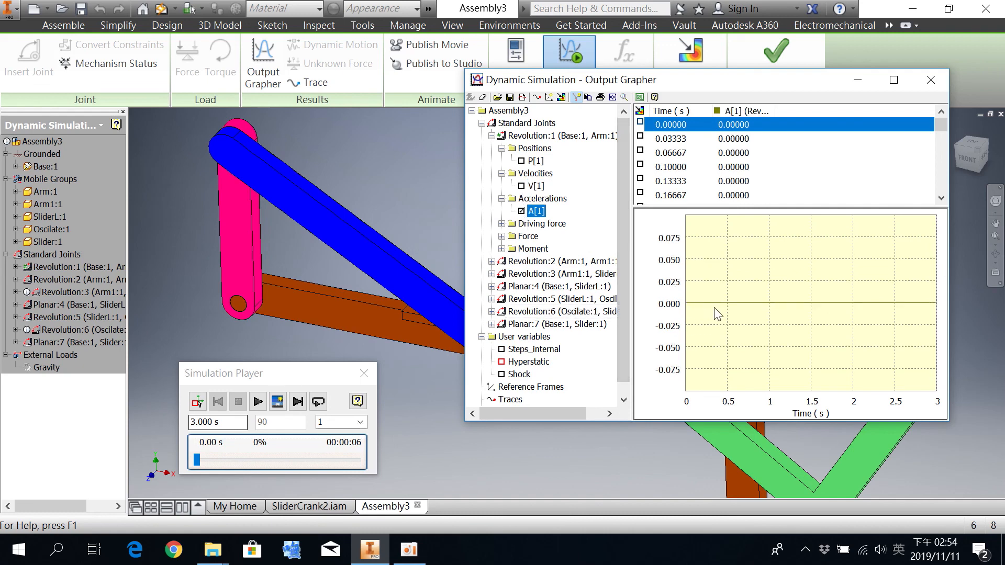